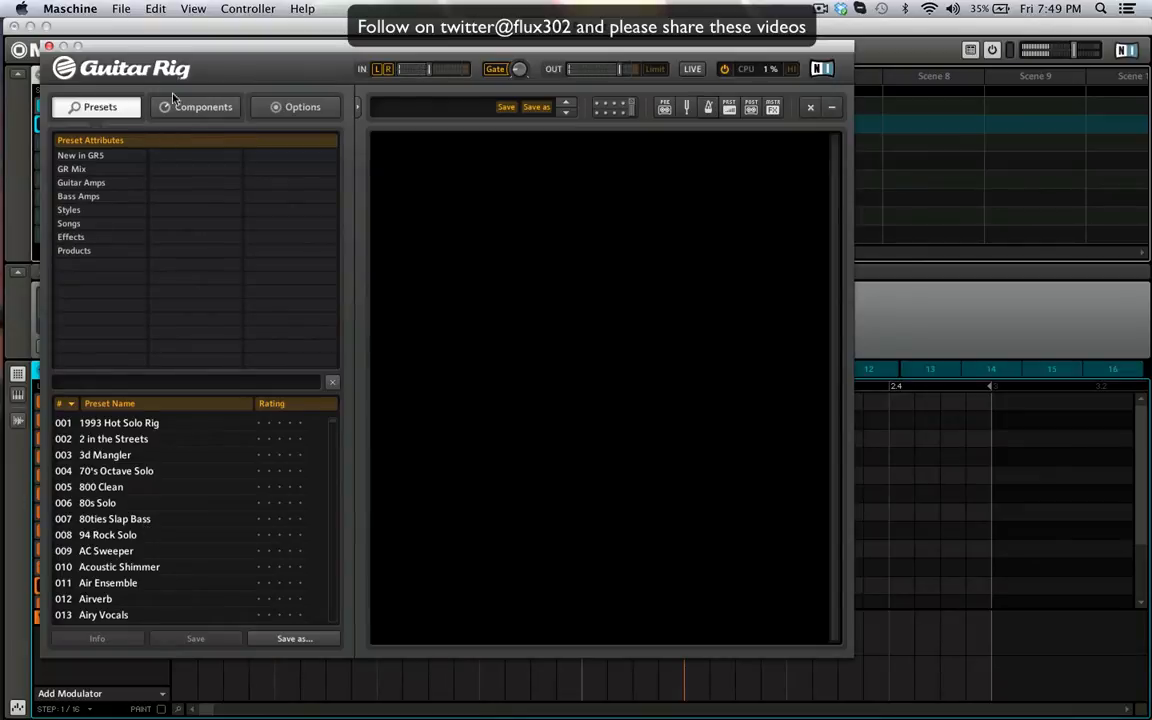
Add the Reflektor convolution reverb from the Reverb components to the empty rack.
{"action": "left_click", "coordinate": [204, 114]}
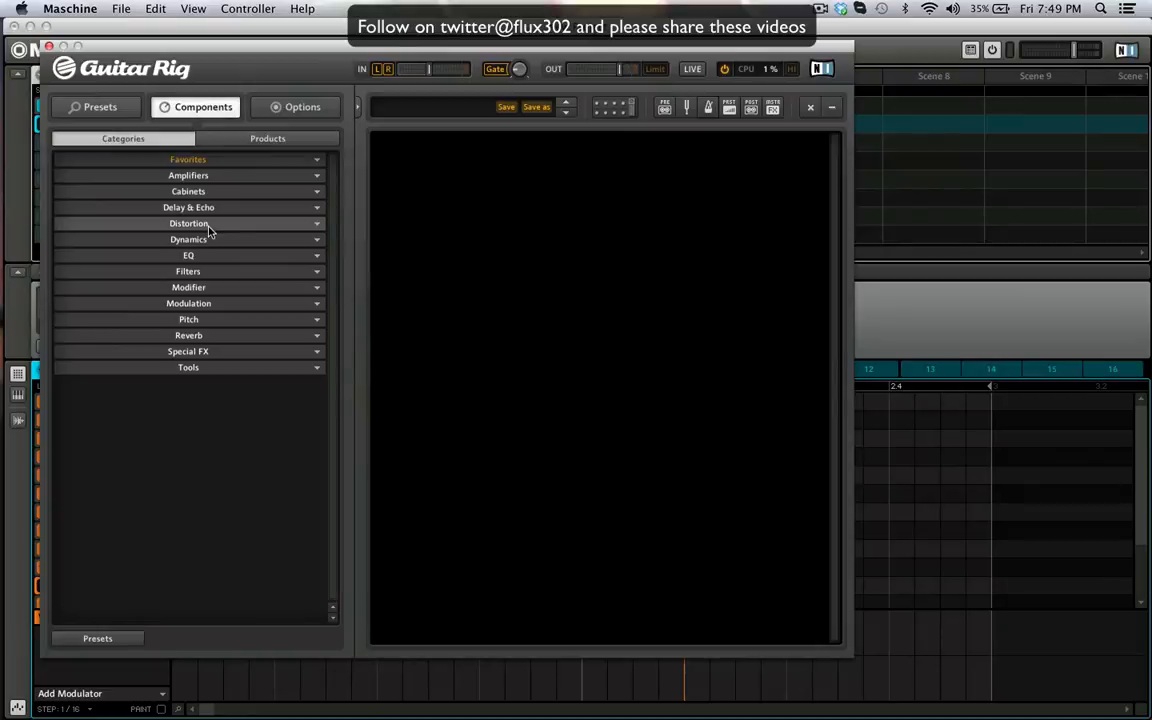
{"action": "left_click", "coordinate": [214, 340]}
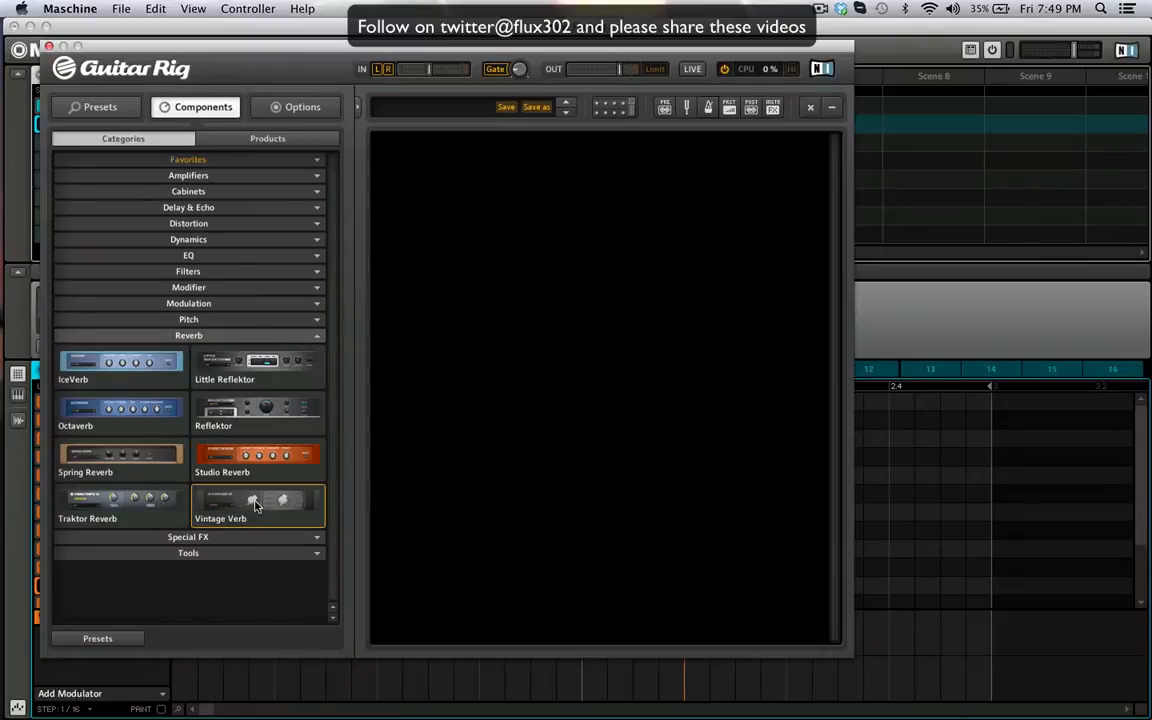
{"action": "left_click_drag", "start_coordinate": [257, 421], "coordinate": [488, 376]}
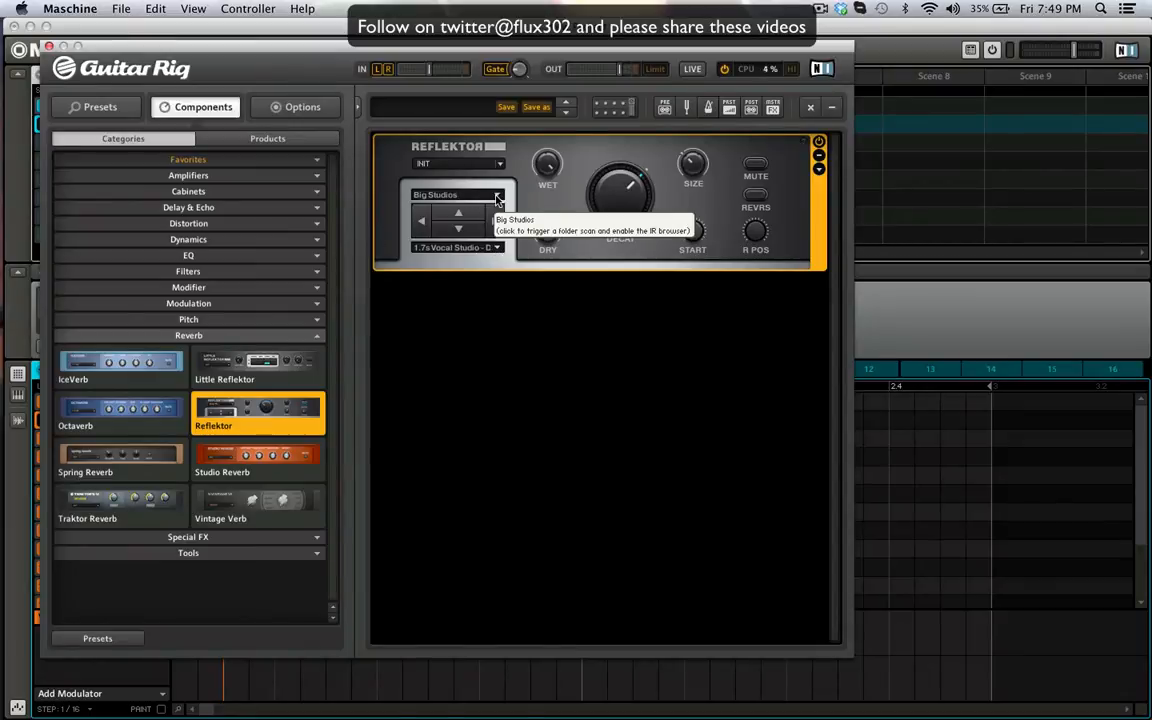
Rearrange the windows to reach the desktop and export Group B's pattern there as a WAV file.
{"action": "left_click_drag", "start_coordinate": [305, 46], "coordinate": [473, 54]}
{"action": "left_click_drag", "start_coordinate": [362, 27], "coordinate": [432, 29]}
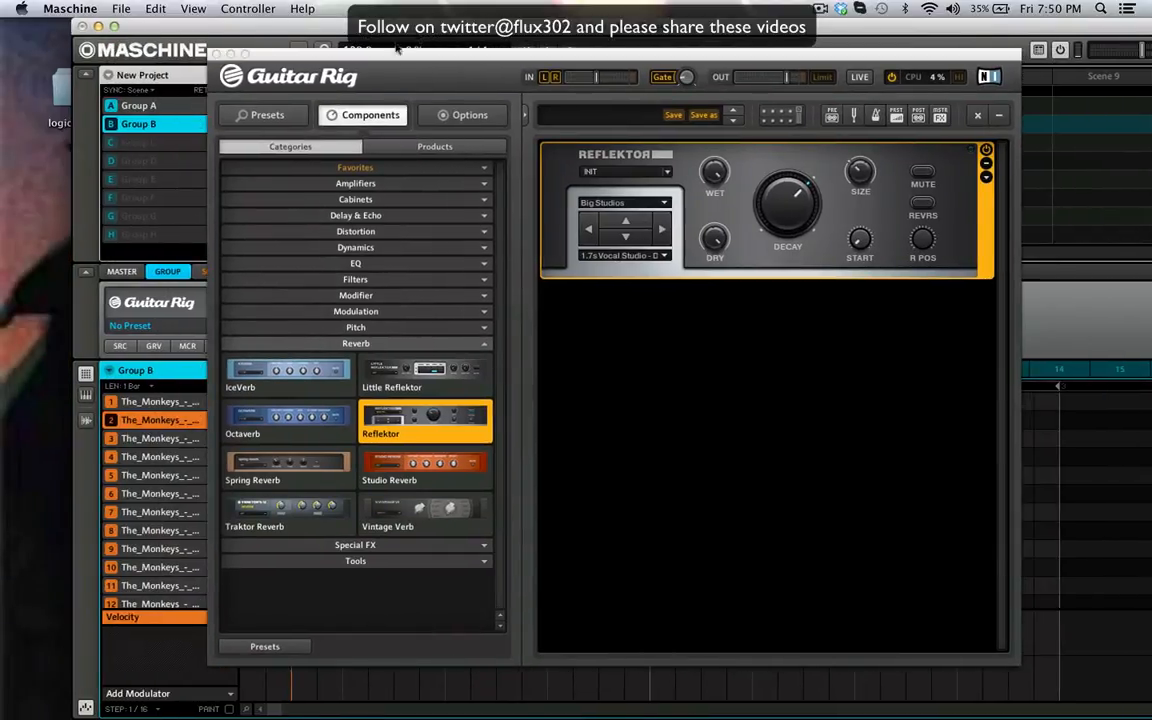
{"action": "left_click_drag", "start_coordinate": [330, 65], "coordinate": [552, 50]}
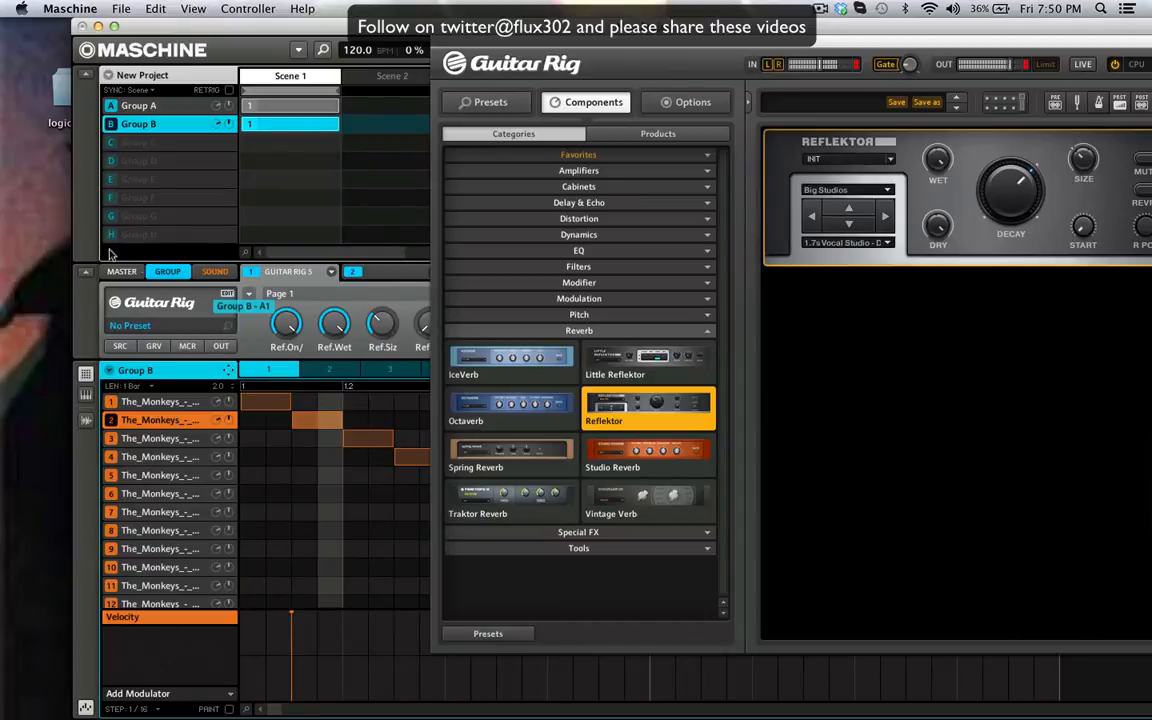
{"action": "left_click_drag", "start_coordinate": [45, 268], "coordinate": [38, 262]}
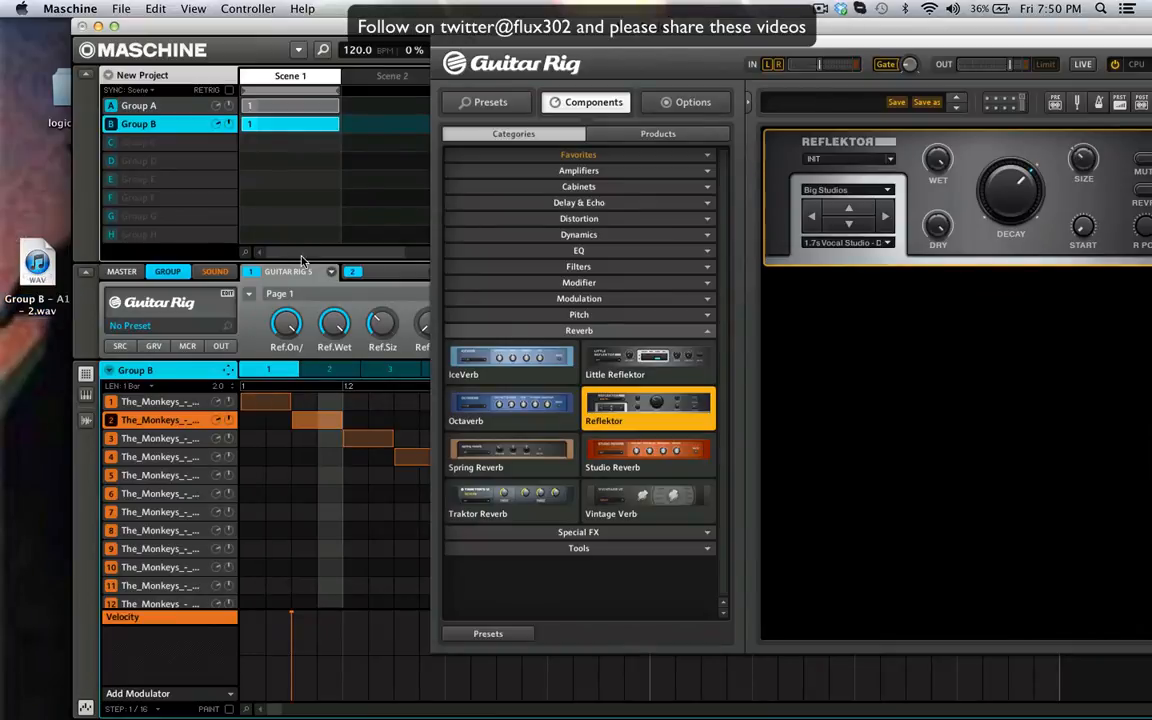
{"action": "left_click_drag", "start_coordinate": [553, 45], "coordinate": [303, 42]}
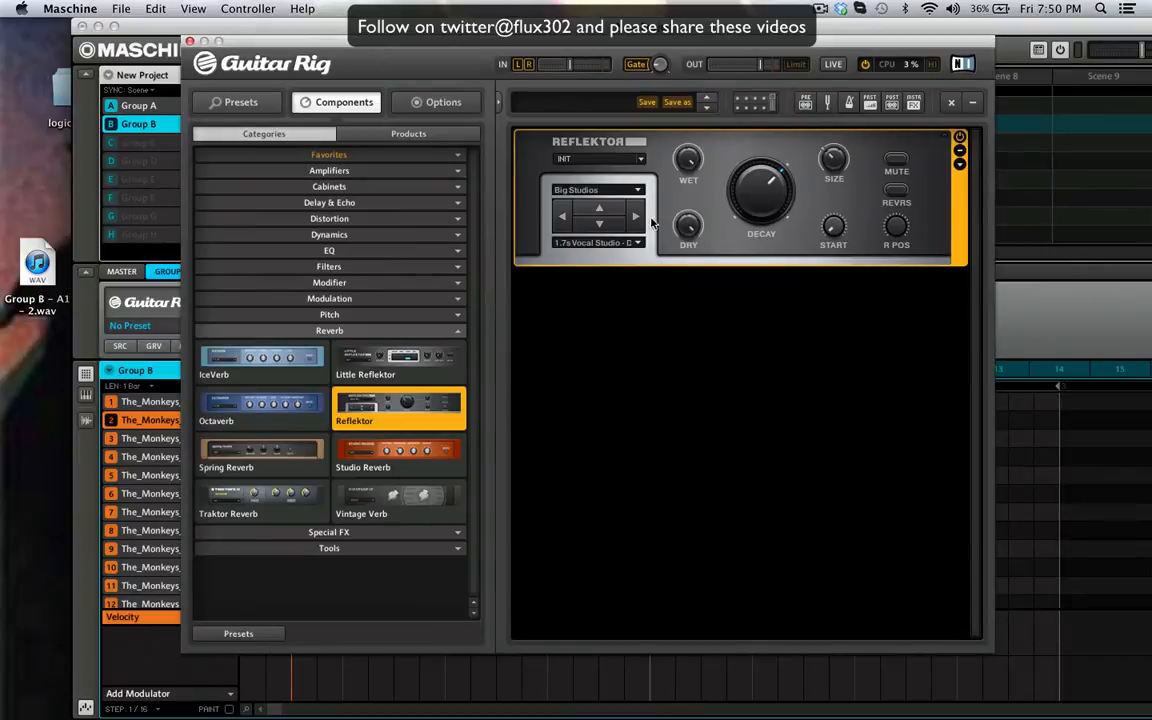
Load the Group B - A1 - 2 audio file from the Desktop folder as Reflektor's impulse response.
{"action": "left_click", "coordinate": [637, 192]}
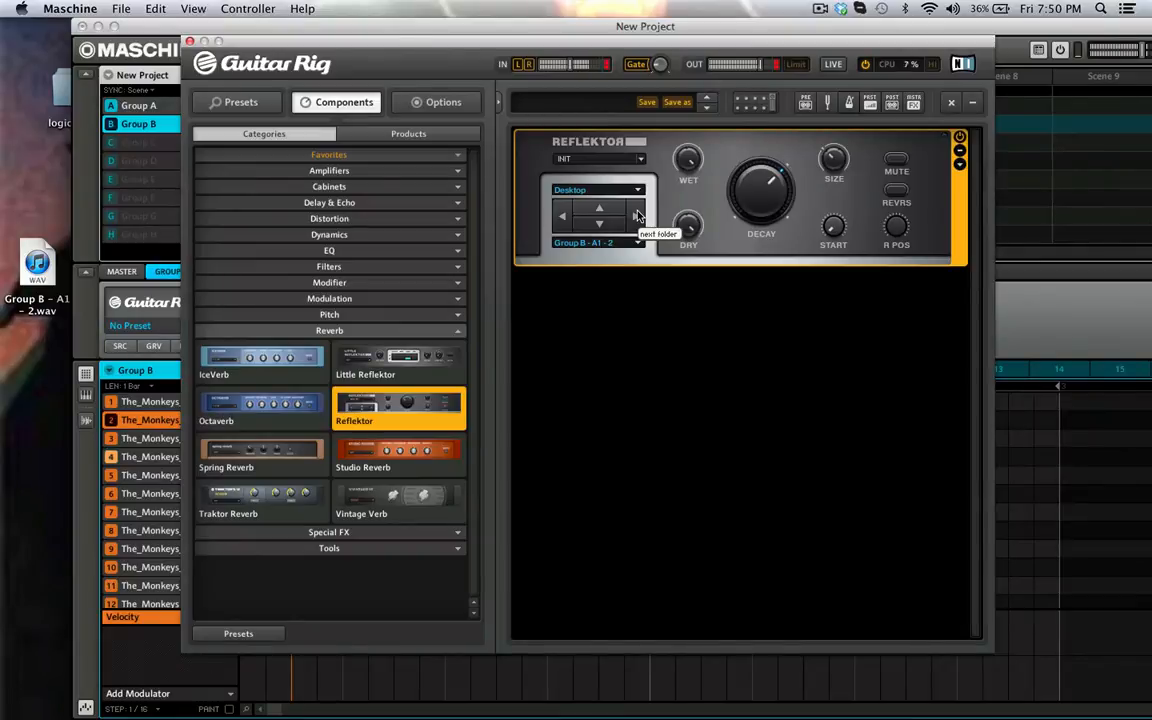
{"action": "double_click", "coordinate": [311, 25]}
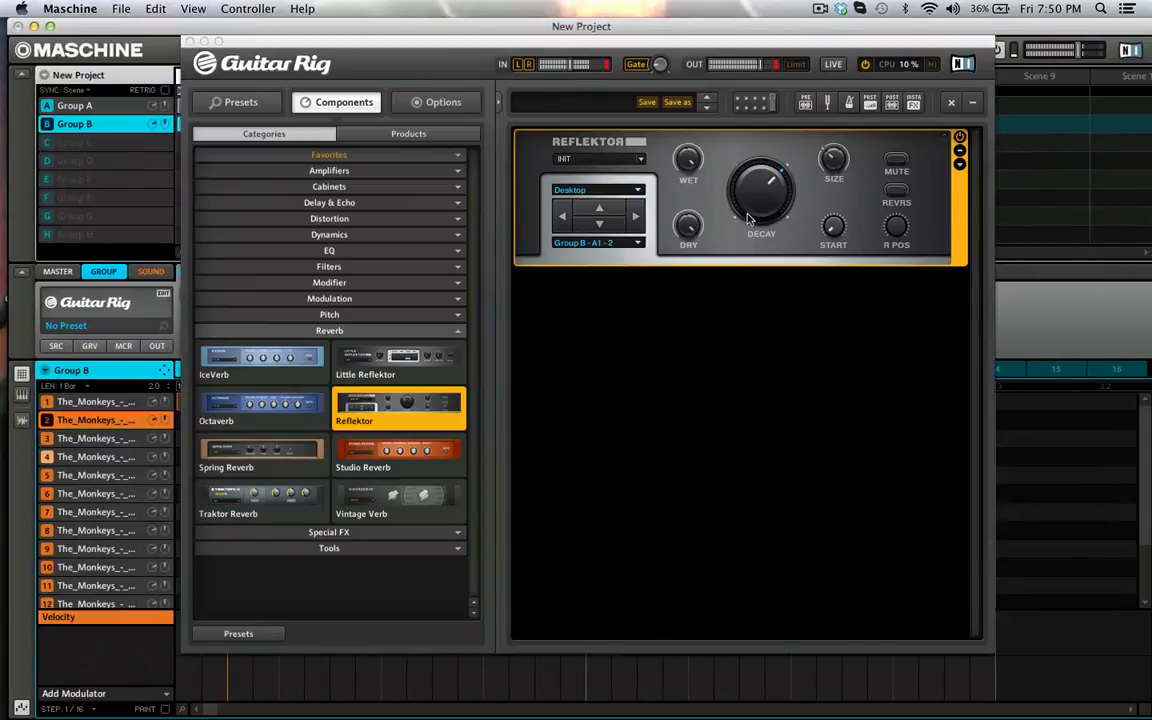
Turn down Reflektor's decay, size and wet level.
{"action": "mouse_move", "coordinate": [762, 192]}
{"action": "left_mouse_down"}
{"action": "mouse_move", "coordinate": [766, 234]}
{"action": "mouse_move", "coordinate": [757, 197]}
{"action": "left_mouse_up"}
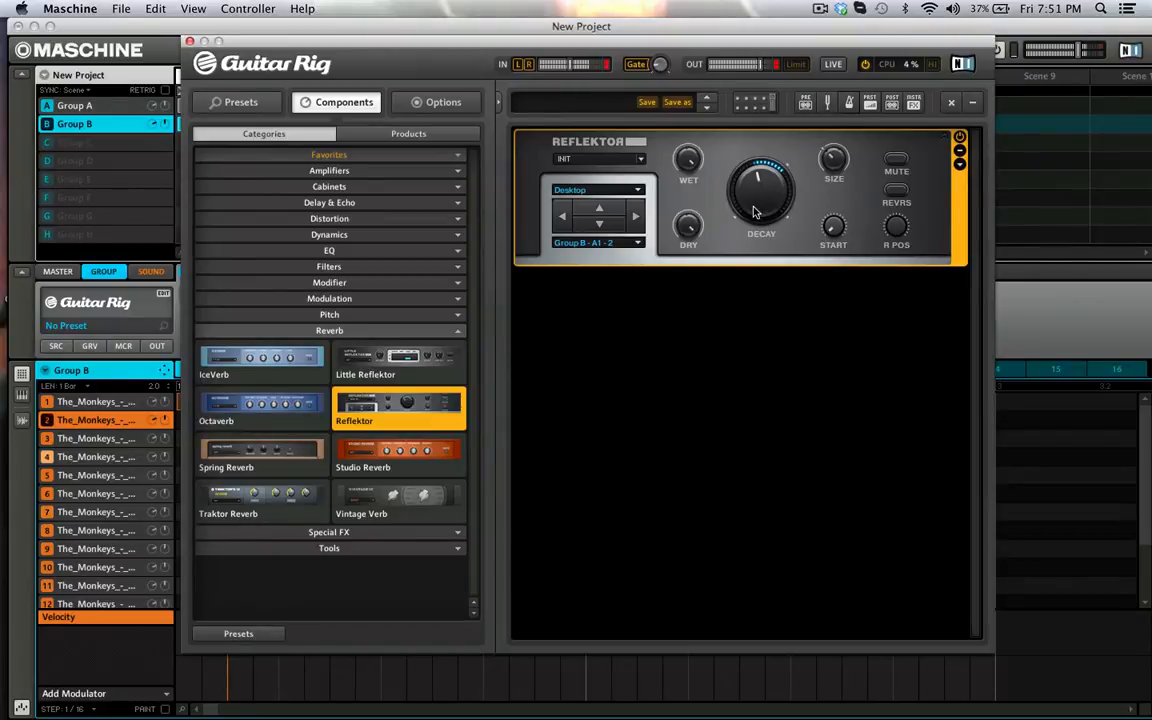
{"action": "left_click_drag", "start_coordinate": [755, 211], "coordinate": [756, 197]}
{"action": "left_click_drag", "start_coordinate": [830, 163], "coordinate": [830, 183]}
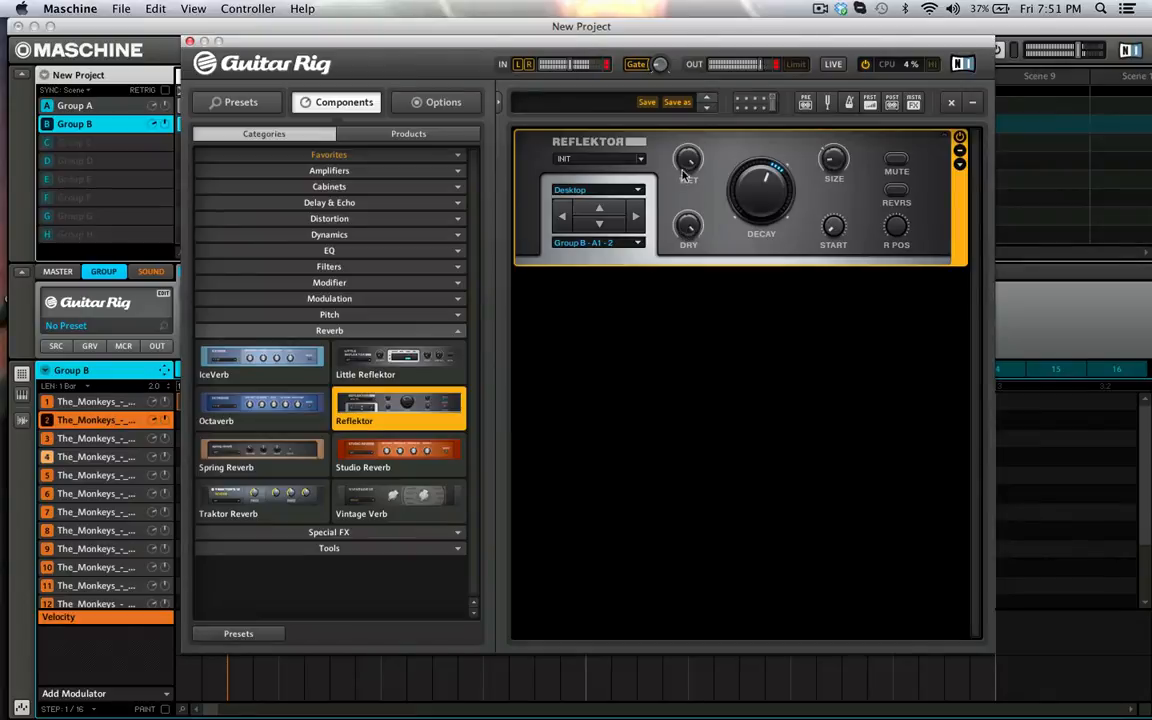
{"action": "mouse_move", "coordinate": [686, 164]}
{"action": "left_click_drag", "start_coordinate": [686, 164], "coordinate": [686, 186]}
Audition Reflektor's reverse mode and switch it off again.
{"action": "left_click", "coordinate": [898, 191]}
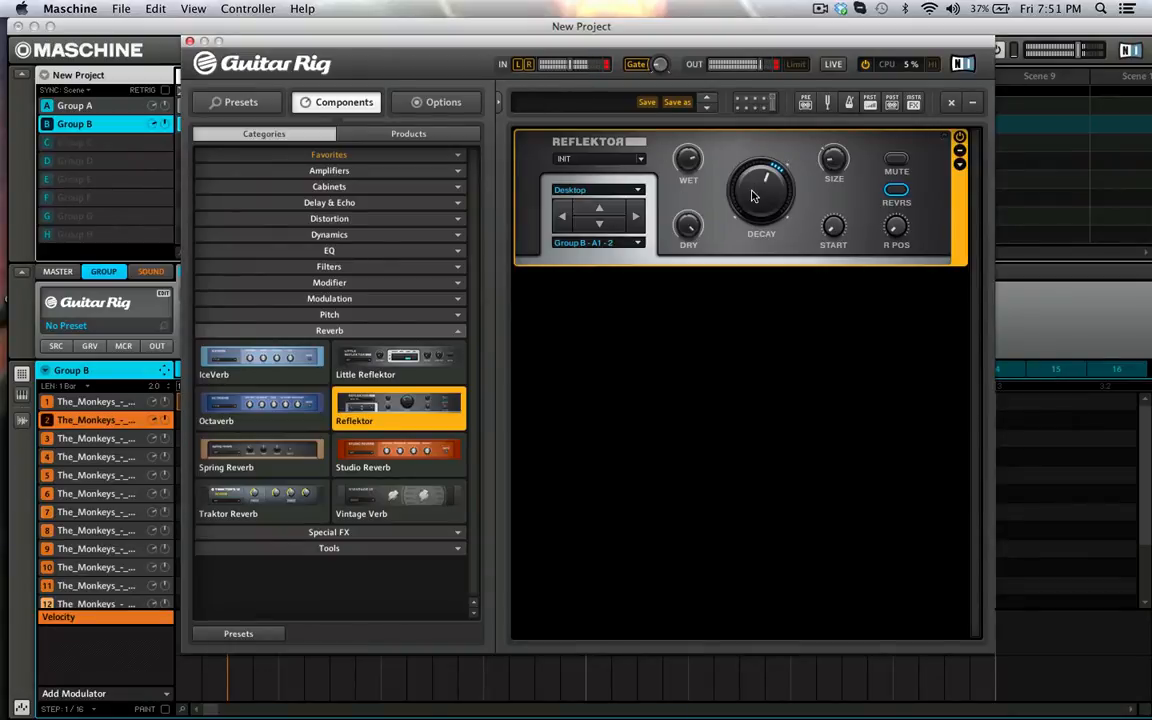
{"action": "left_click", "coordinate": [896, 192]}
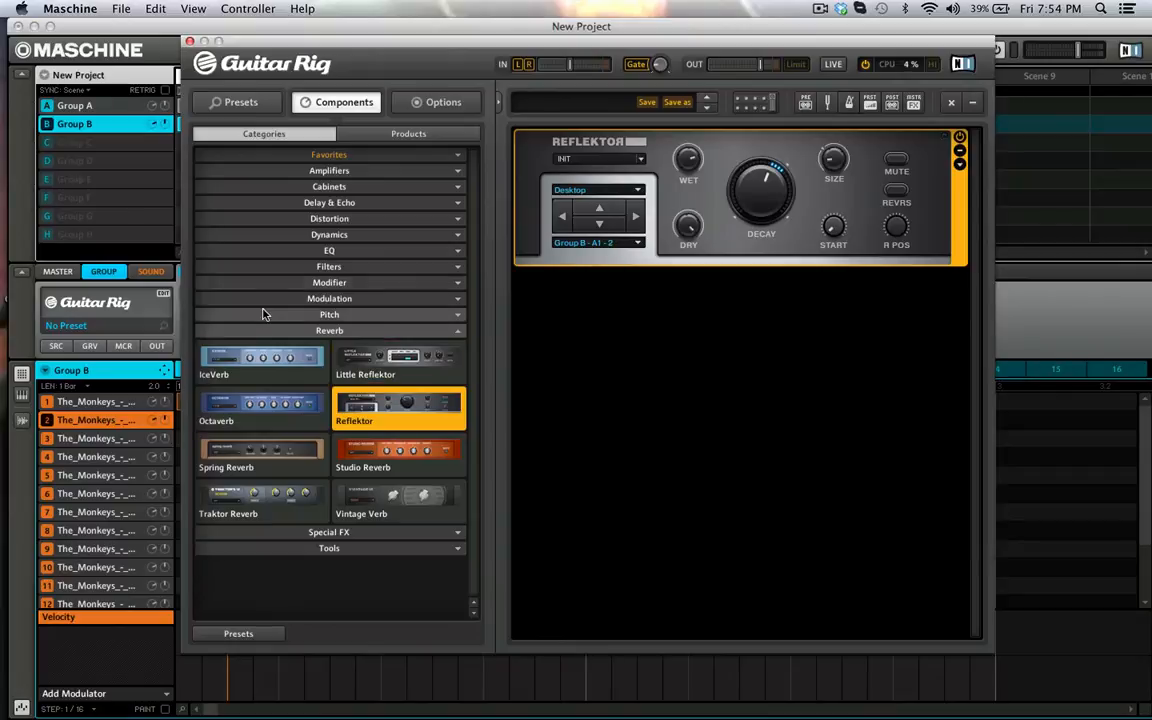
Find the Tweed Delight among the amplifiers and add it with its matched cabinet above Reflektor.
{"action": "left_click", "coordinate": [386, 174]}
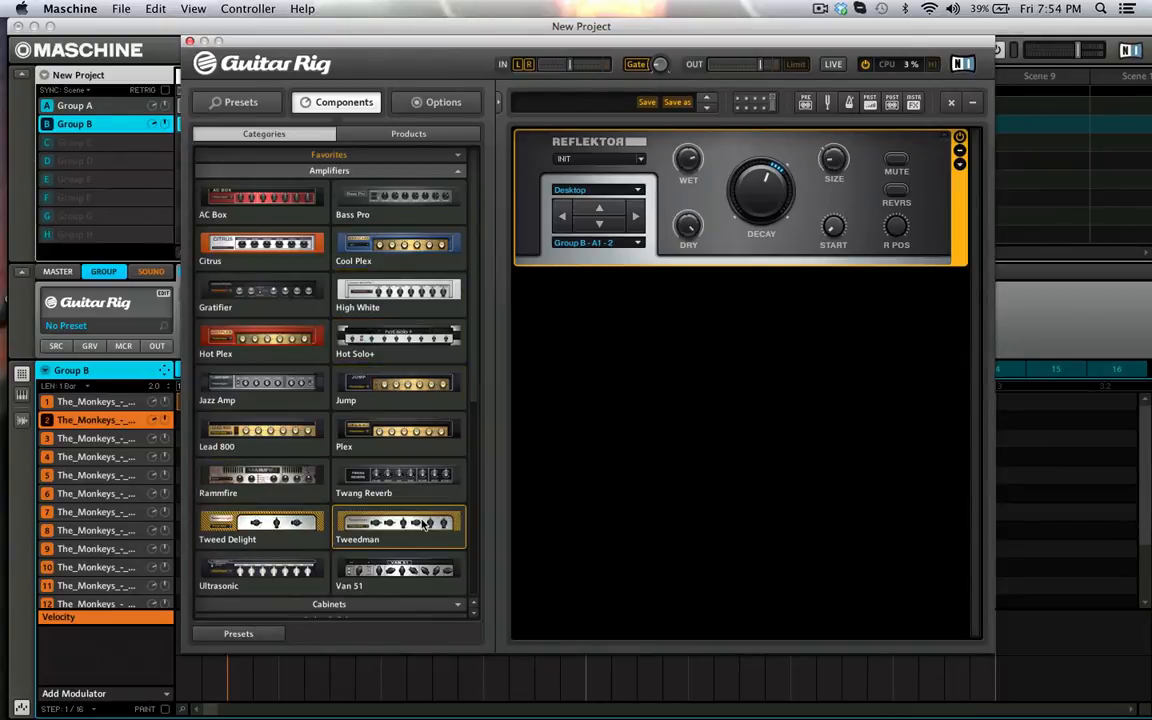
{"action": "scroll", "coordinate": [249, 266], "scroll_direction": "down", "scroll_amount": 8}
{"action": "scroll", "coordinate": [281, 303], "scroll_direction": "up", "scroll_amount": 4}
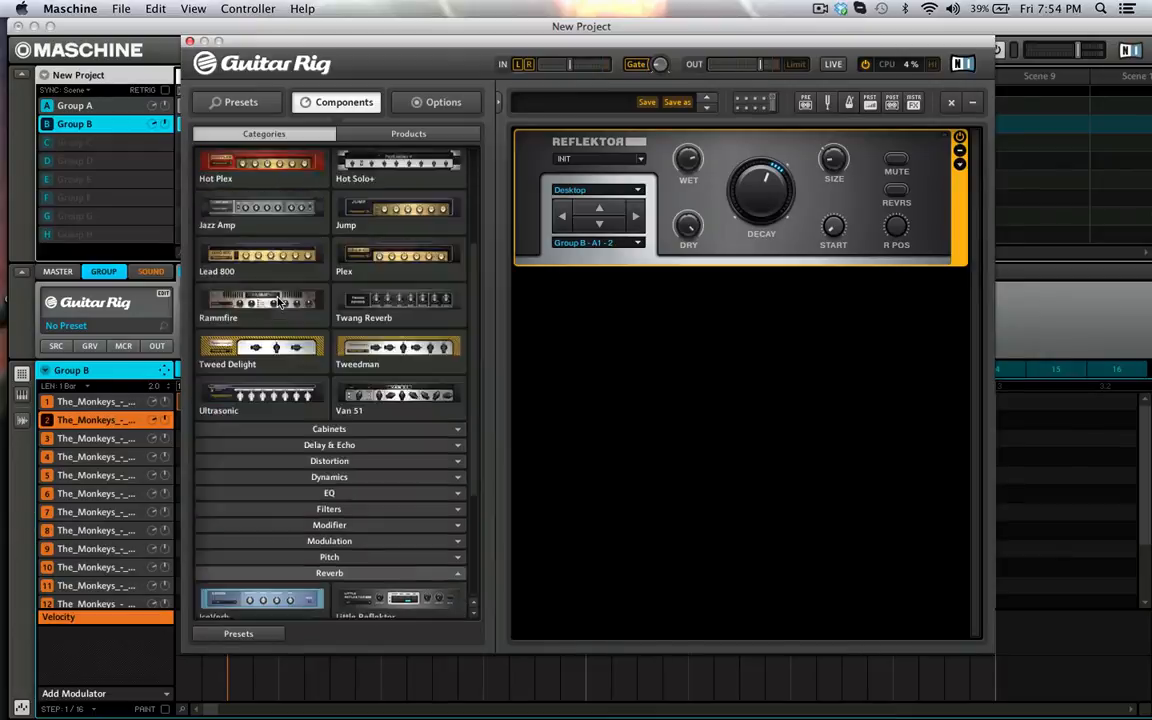
{"action": "scroll", "coordinate": [281, 303], "scroll_direction": "up", "scroll_amount": 4}
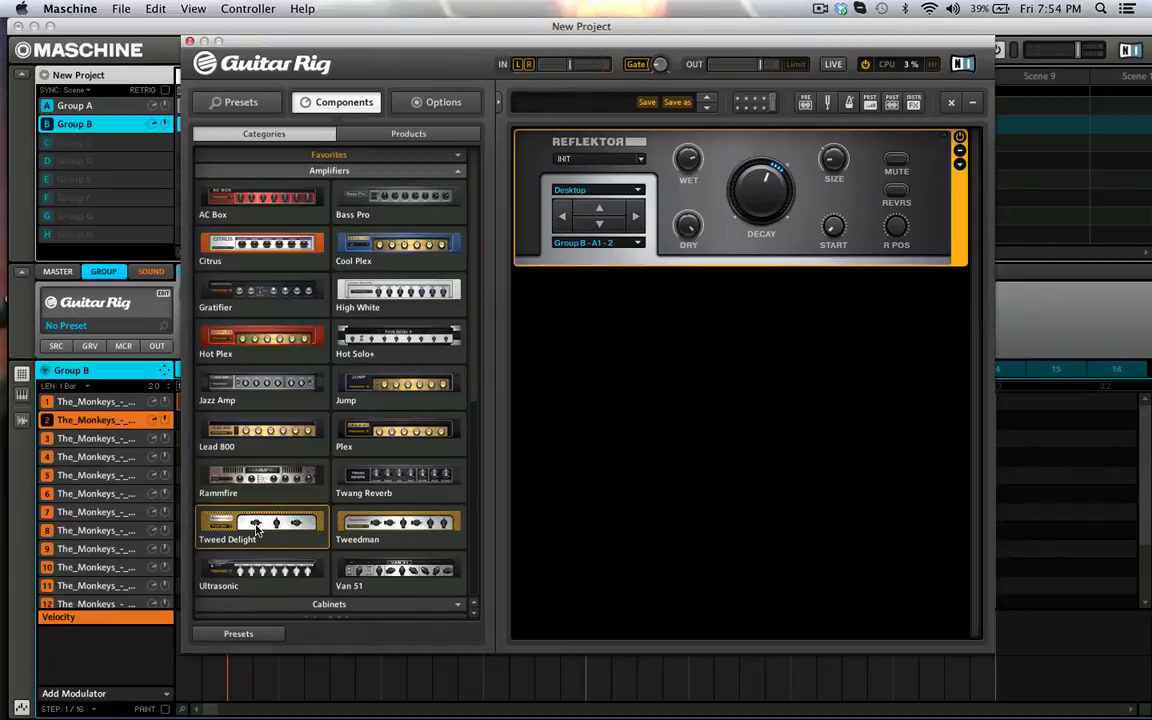
{"action": "left_click_drag", "start_coordinate": [257, 530], "coordinate": [547, 140]}
{"action": "left_click", "coordinate": [820, 8]}
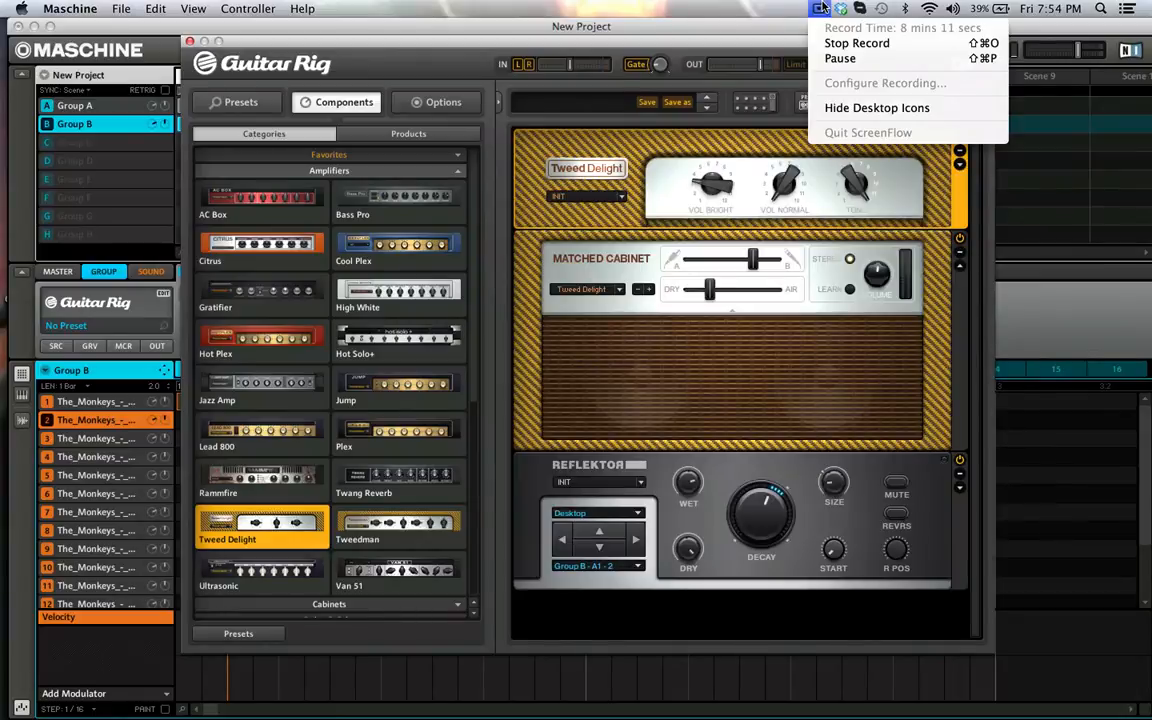
{"action": "left_click", "coordinate": [840, 58]}
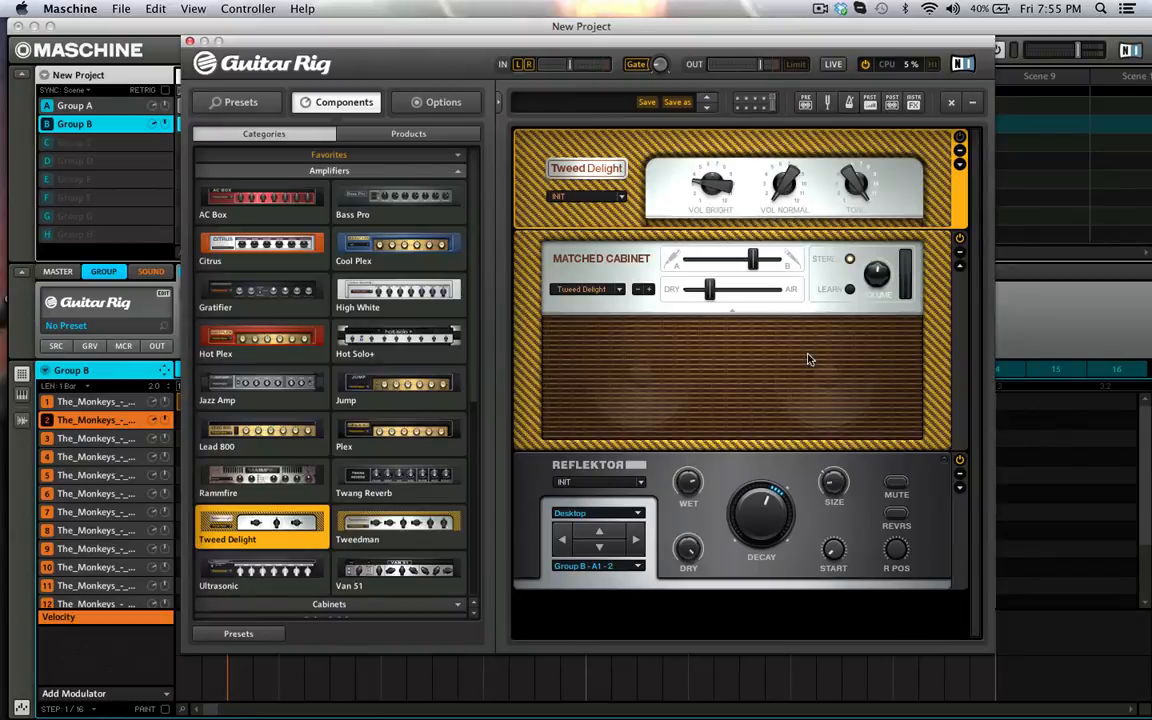
Play the pattern and set the matched cabinet's dry/air balance fully to Air and its microphone balance fully to A.
{"action": "key", "text": "space"}
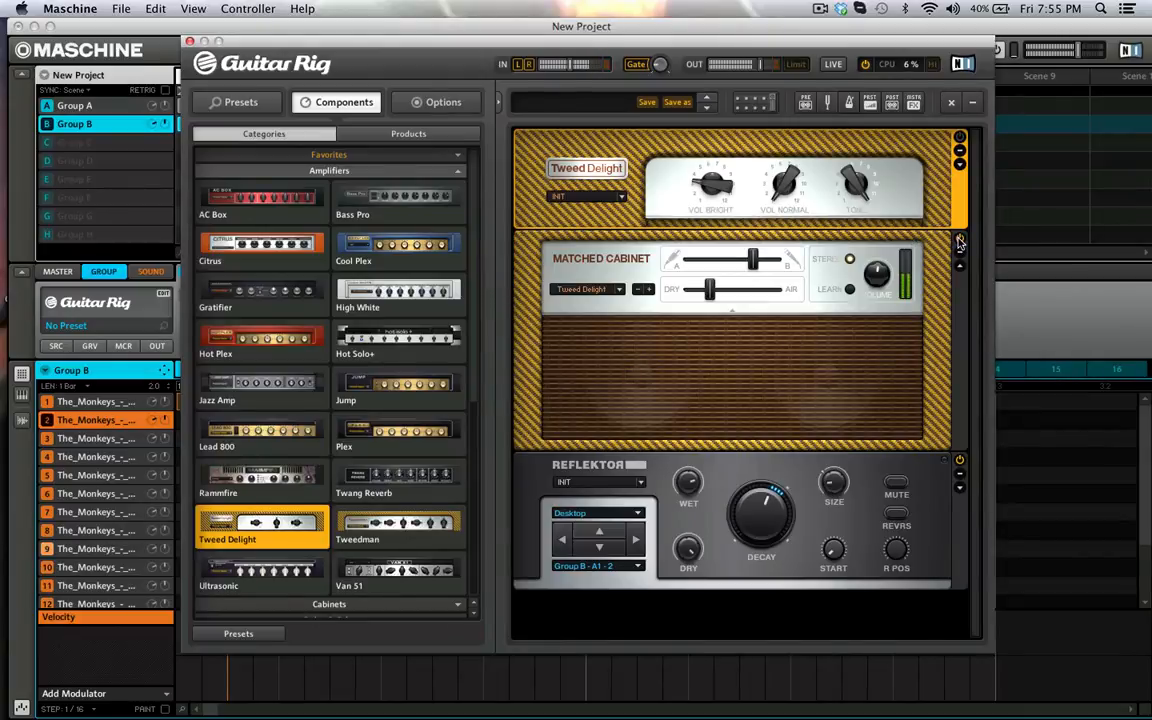
{"action": "left_click_drag", "start_coordinate": [710, 290], "coordinate": [787, 300]}
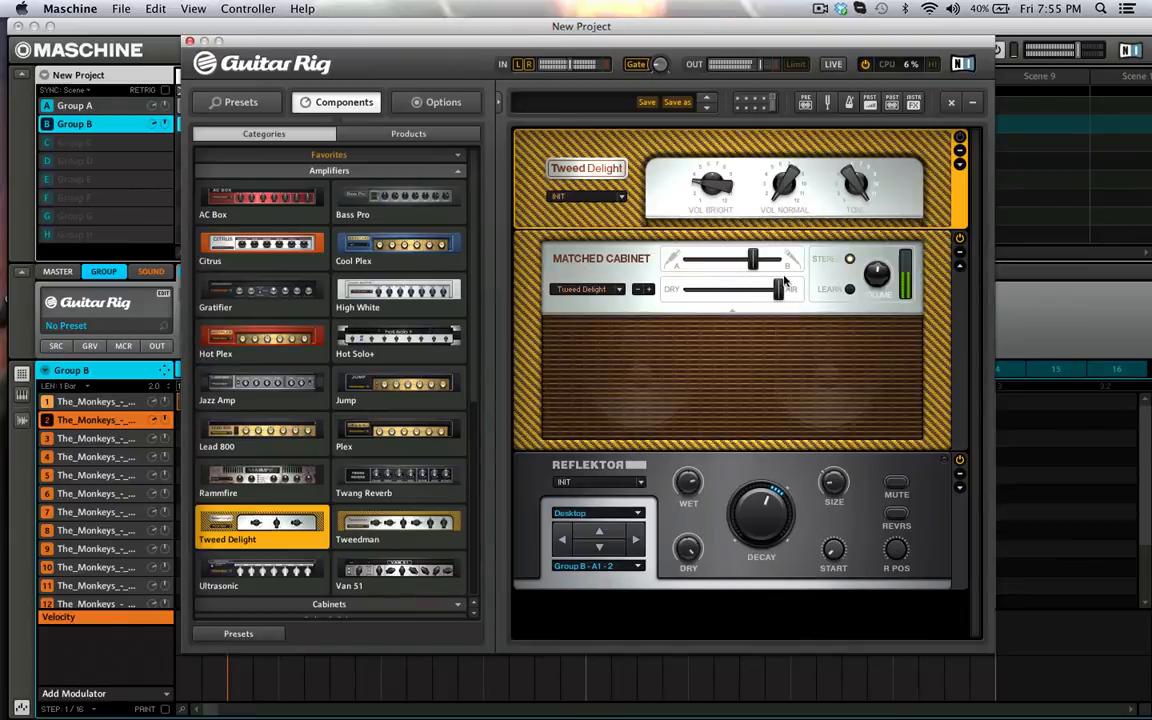
{"action": "left_click_drag", "start_coordinate": [752, 260], "coordinate": [680, 262]}
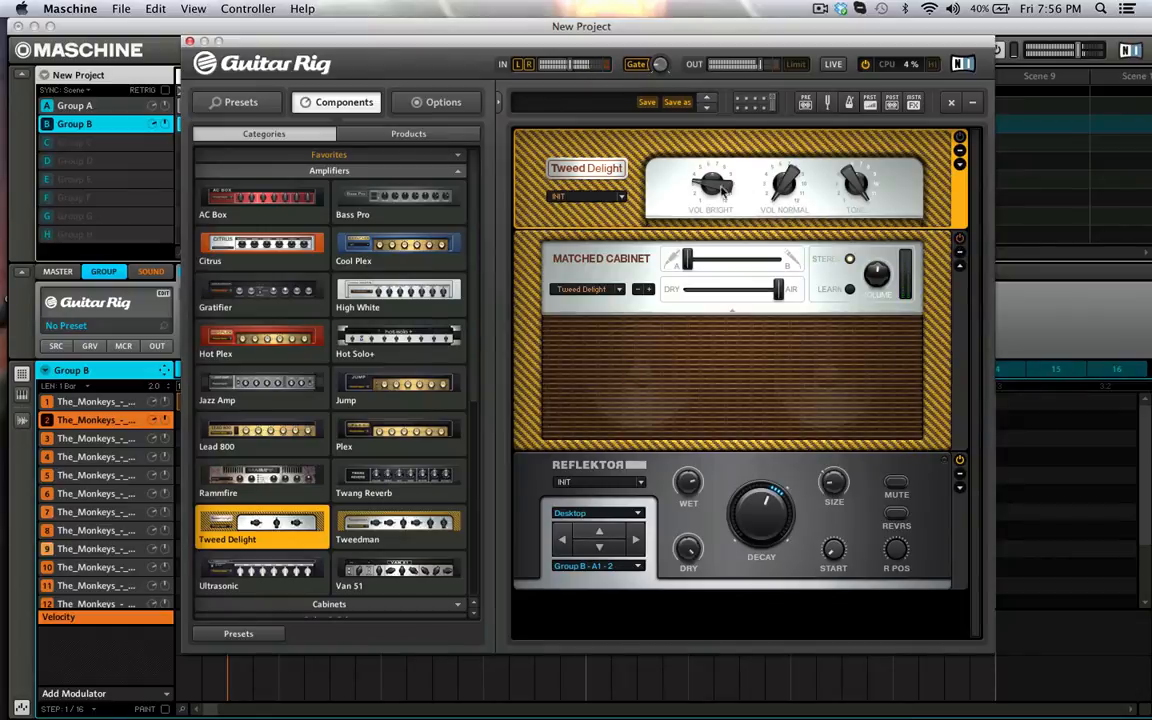
Adjust the Tweed Delight's volume and tone knobs and shift the matched cabinet's microphone balance partway from A toward B.
{"action": "left_click_drag", "start_coordinate": [712, 190], "coordinate": [716, 241]}
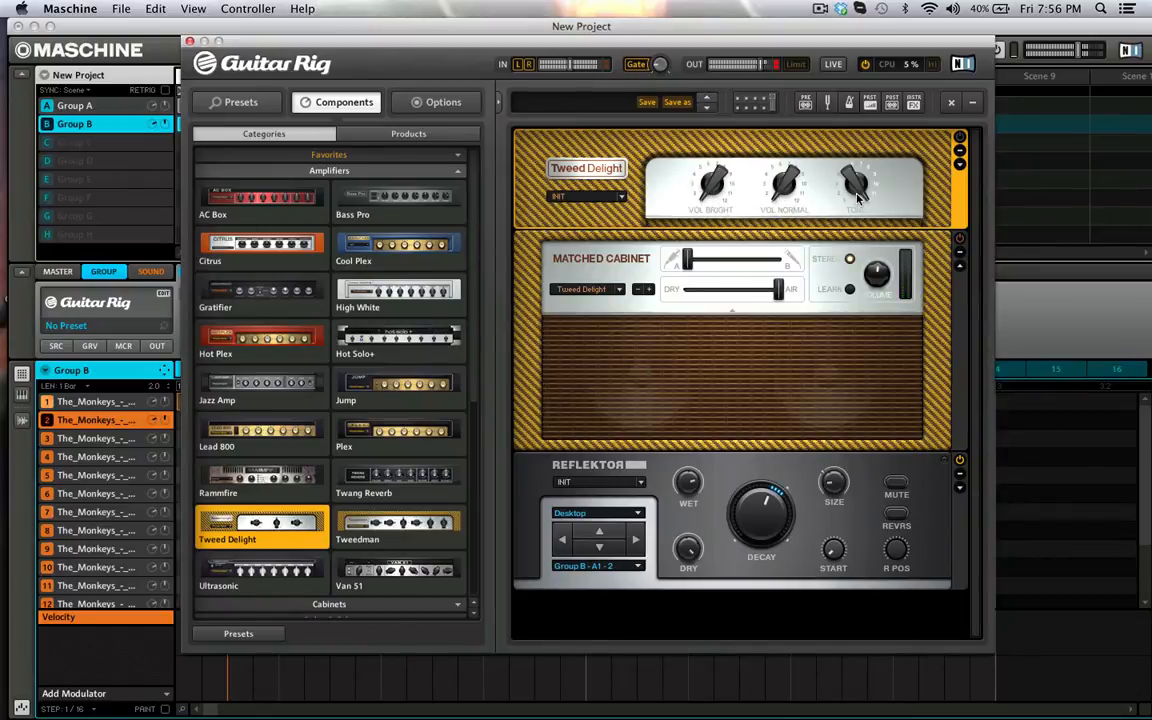
{"action": "left_click_drag", "start_coordinate": [856, 186], "coordinate": [858, 165]}
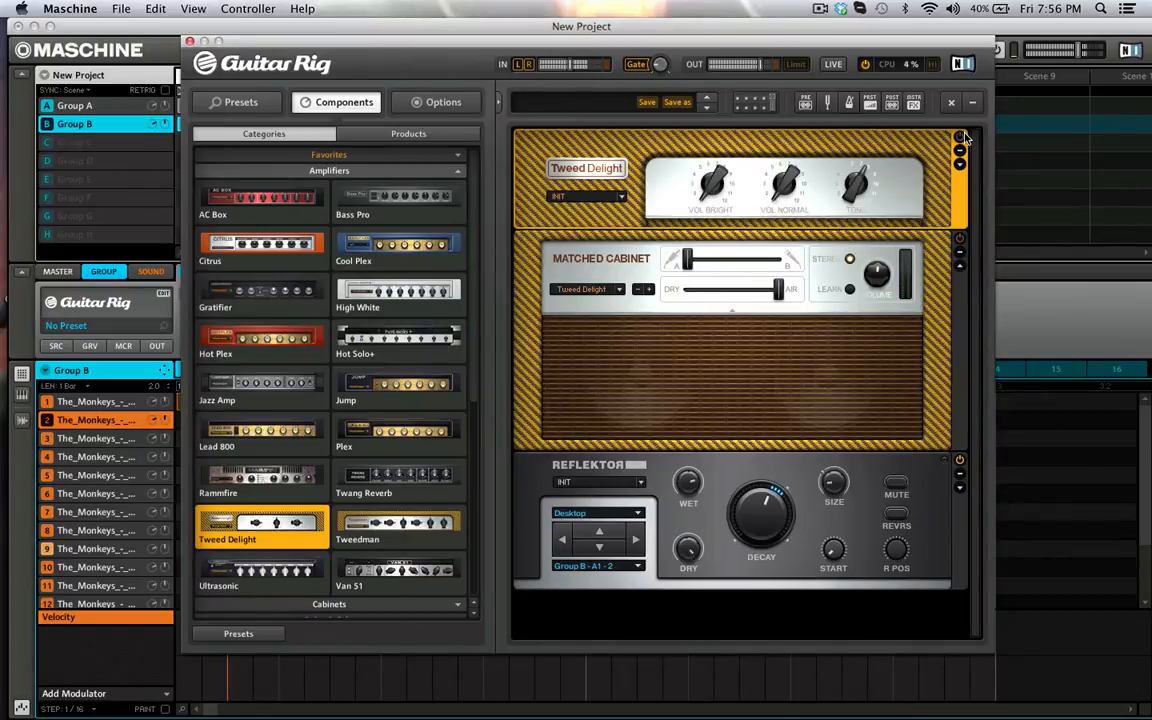
{"action": "left_click_drag", "start_coordinate": [706, 186], "coordinate": [703, 178]}
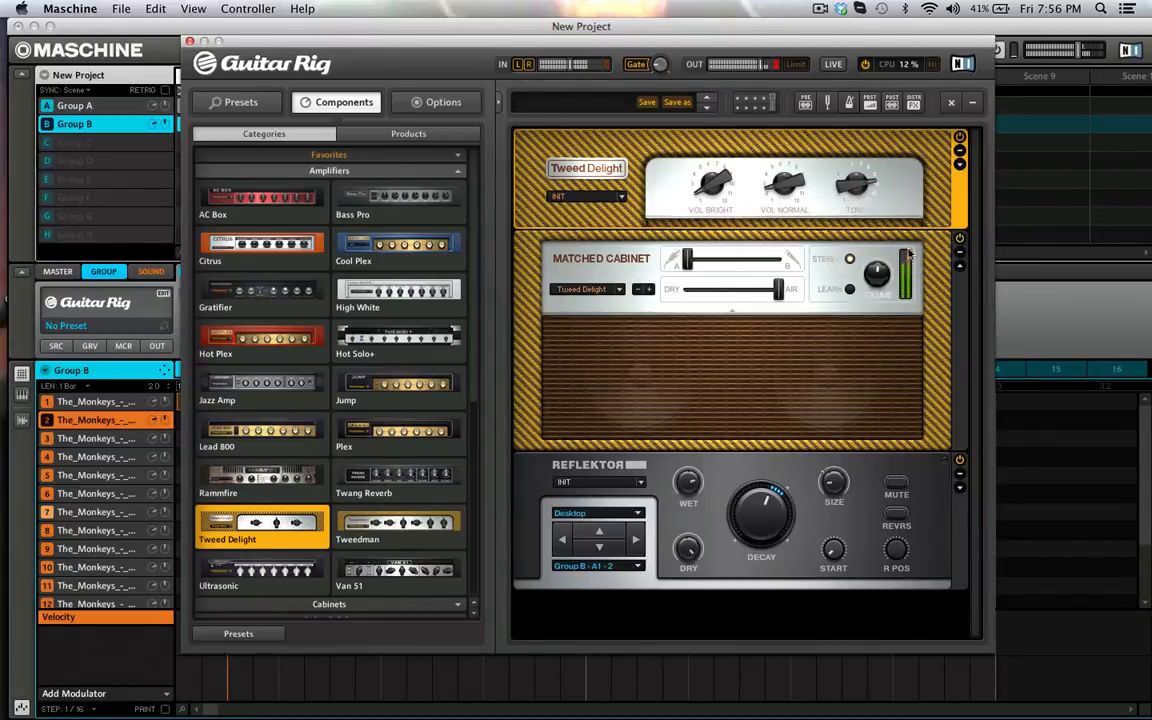
{"action": "mouse_move", "coordinate": [688, 261]}
{"action": "left_mouse_down"}
{"action": "mouse_move", "coordinate": [737, 263]}
{"action": "mouse_move", "coordinate": [771, 292]}
{"action": "mouse_move", "coordinate": [720, 296]}
{"action": "mouse_move", "coordinate": [726, 265]}
{"action": "mouse_move", "coordinate": [710, 266]}
{"action": "left_mouse_up"}
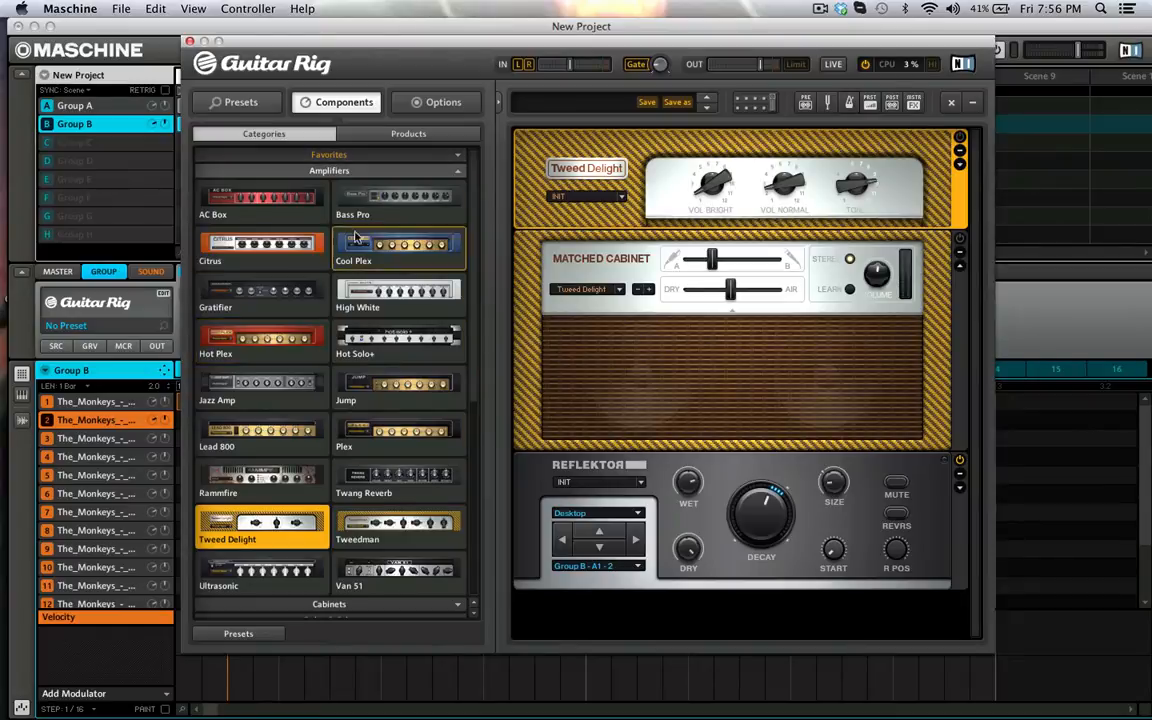
Remove the Tweed Delight amplifier and its matched cabinet from the rack.
{"action": "right_click", "coordinate": [937, 149]}
{"action": "left_click", "coordinate": [940, 175]}
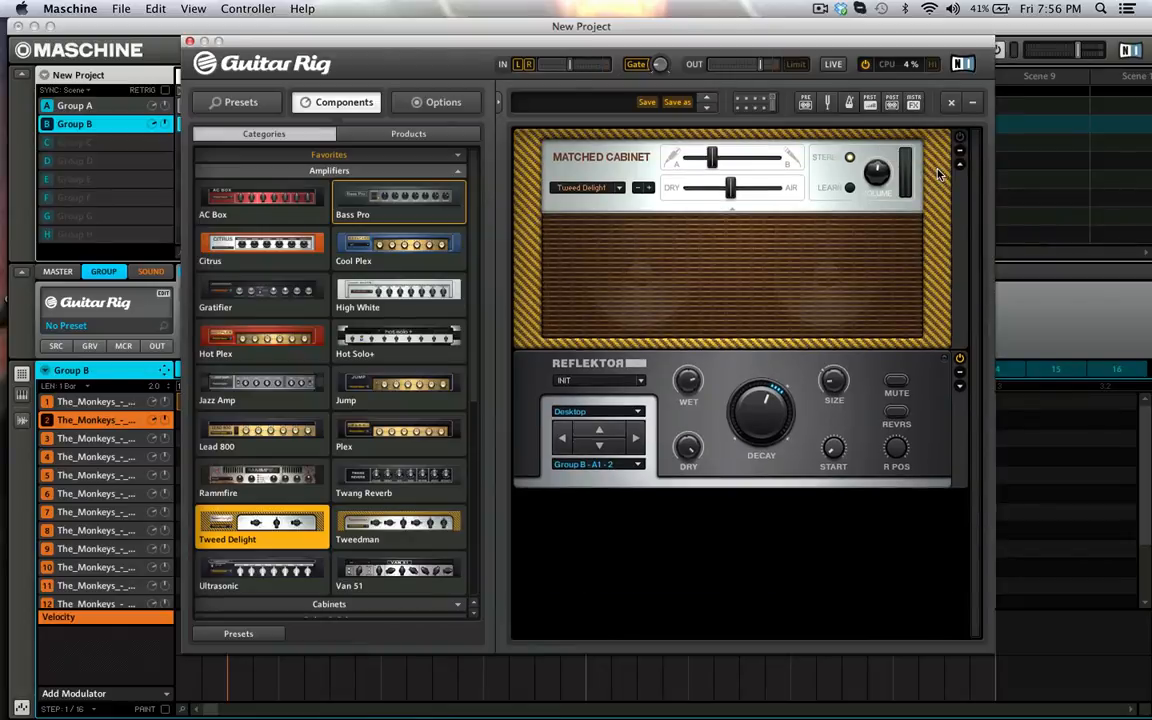
{"action": "right_click", "coordinate": [938, 175]}
{"action": "left_click", "coordinate": [942, 190]}
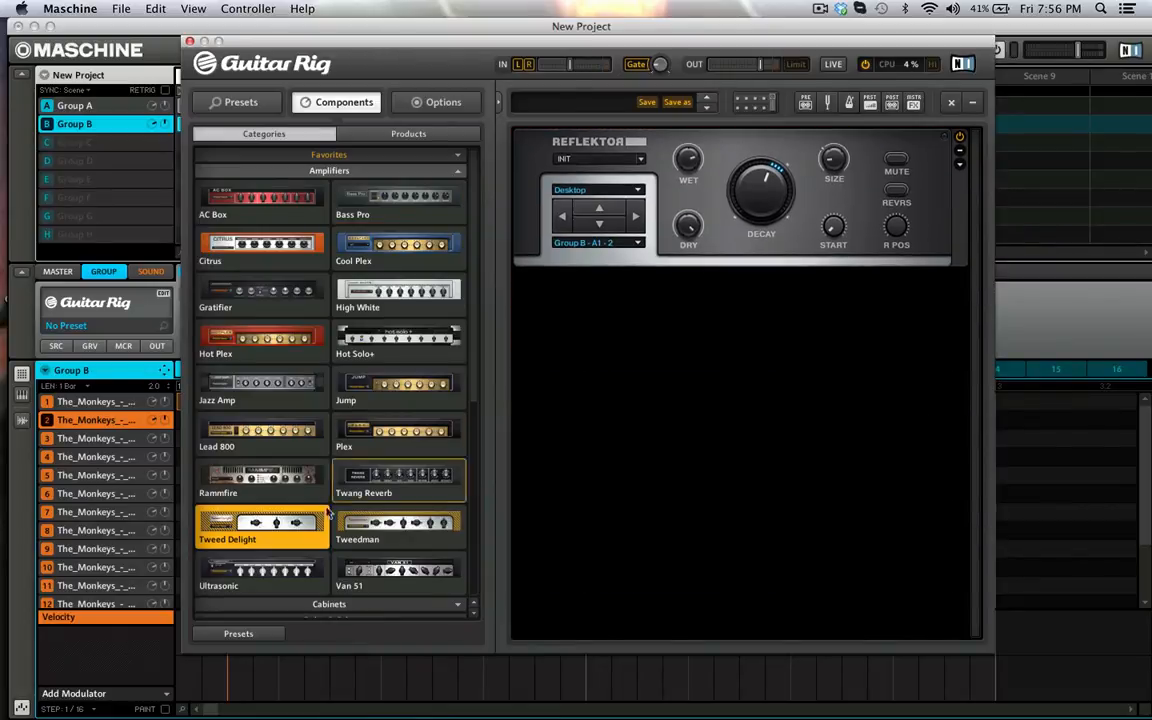
Add Vintage Verb below Reflektor and try its mix knob while the pattern plays.
{"action": "scroll", "coordinate": [321, 524], "scroll_direction": "down", "scroll_amount": 7}
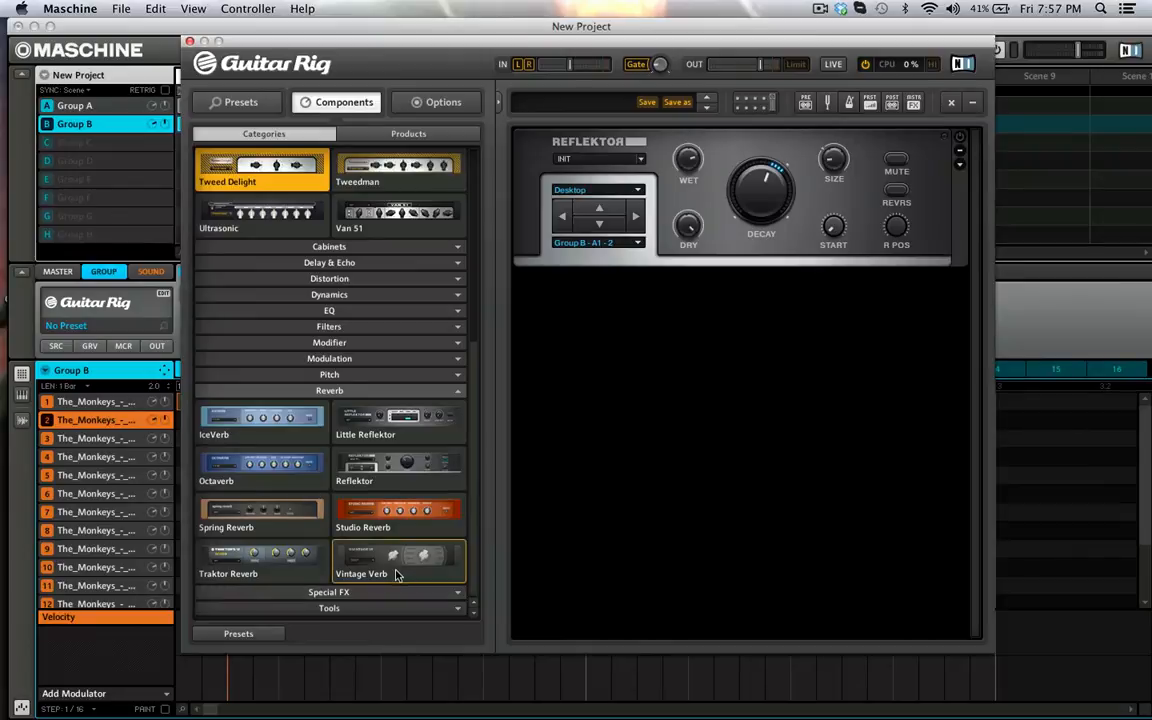
{"action": "left_click_drag", "start_coordinate": [398, 571], "coordinate": [711, 316]}
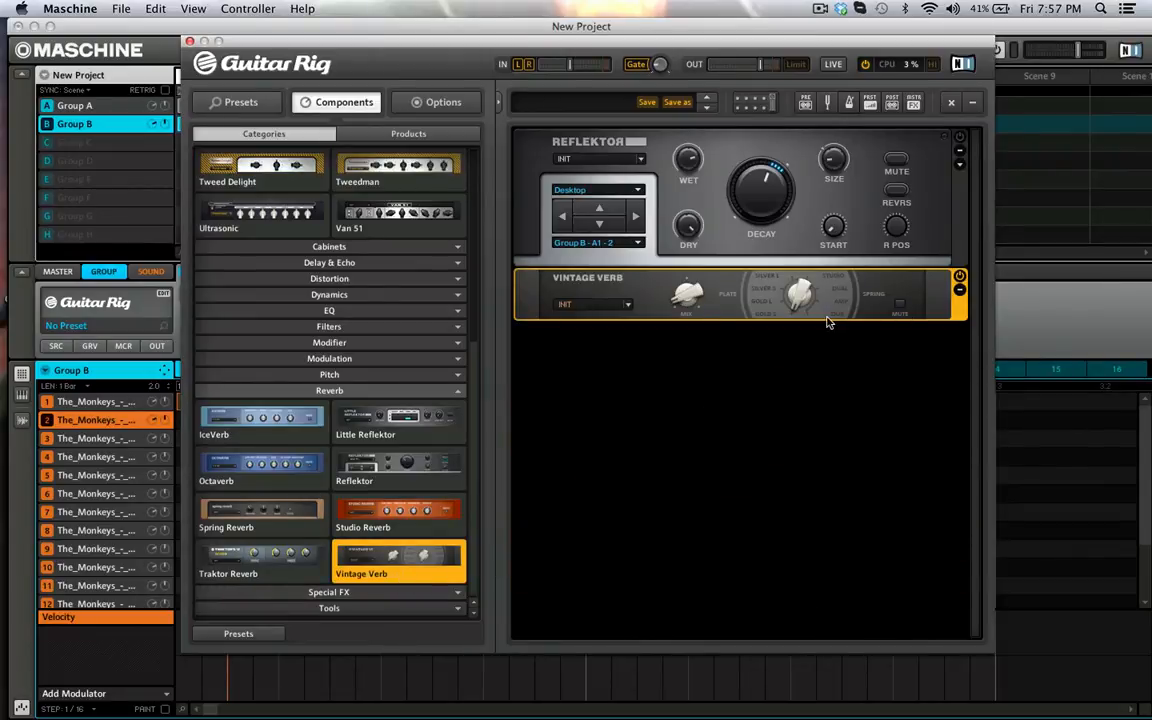
{"action": "key", "text": "space"}
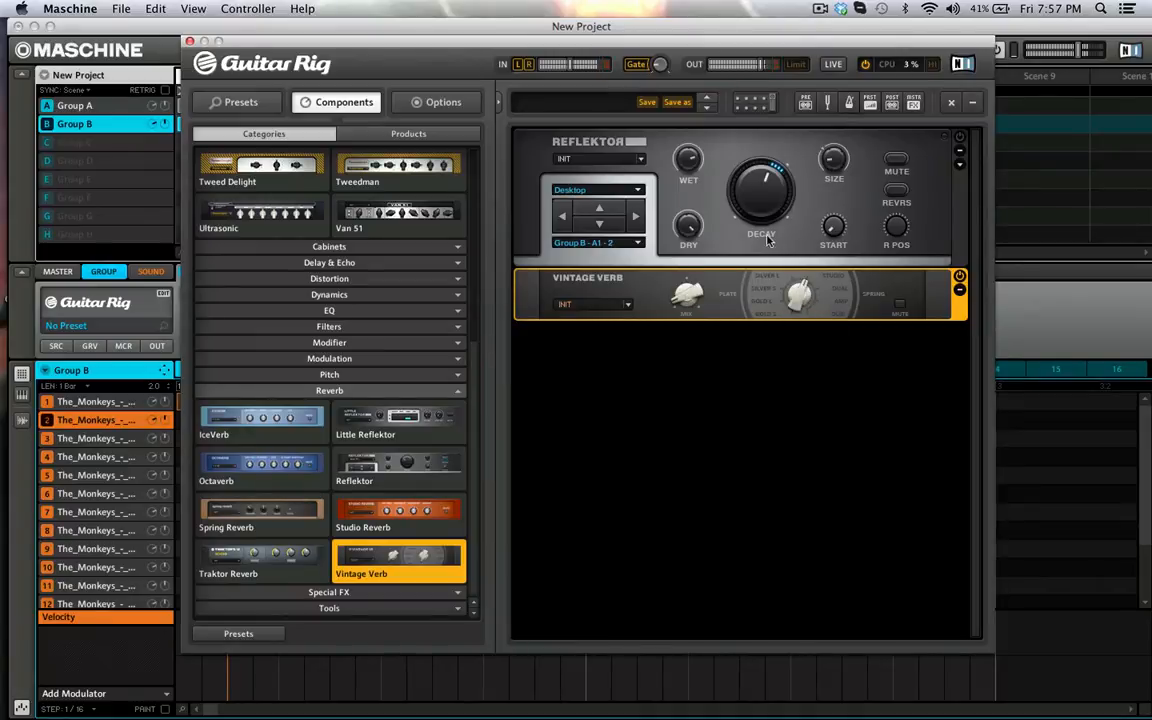
{"action": "mouse_move", "coordinate": [687, 298]}
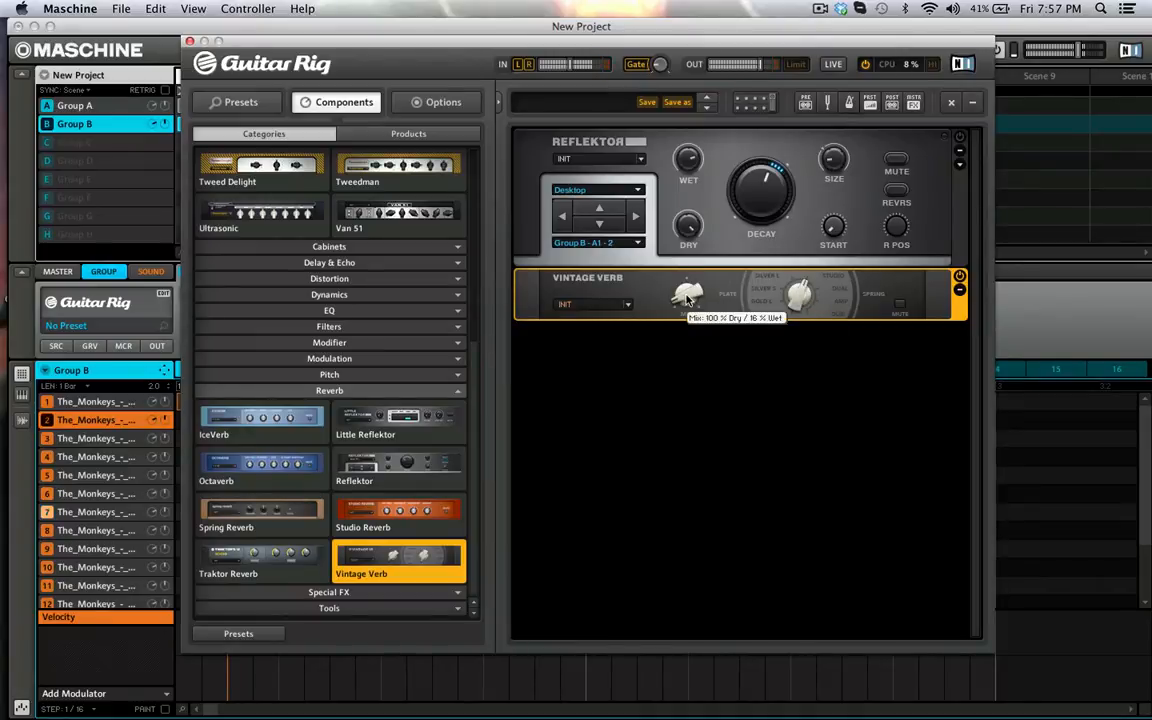
{"action": "left_click_drag", "start_coordinate": [687, 298], "coordinate": [681, 294]}
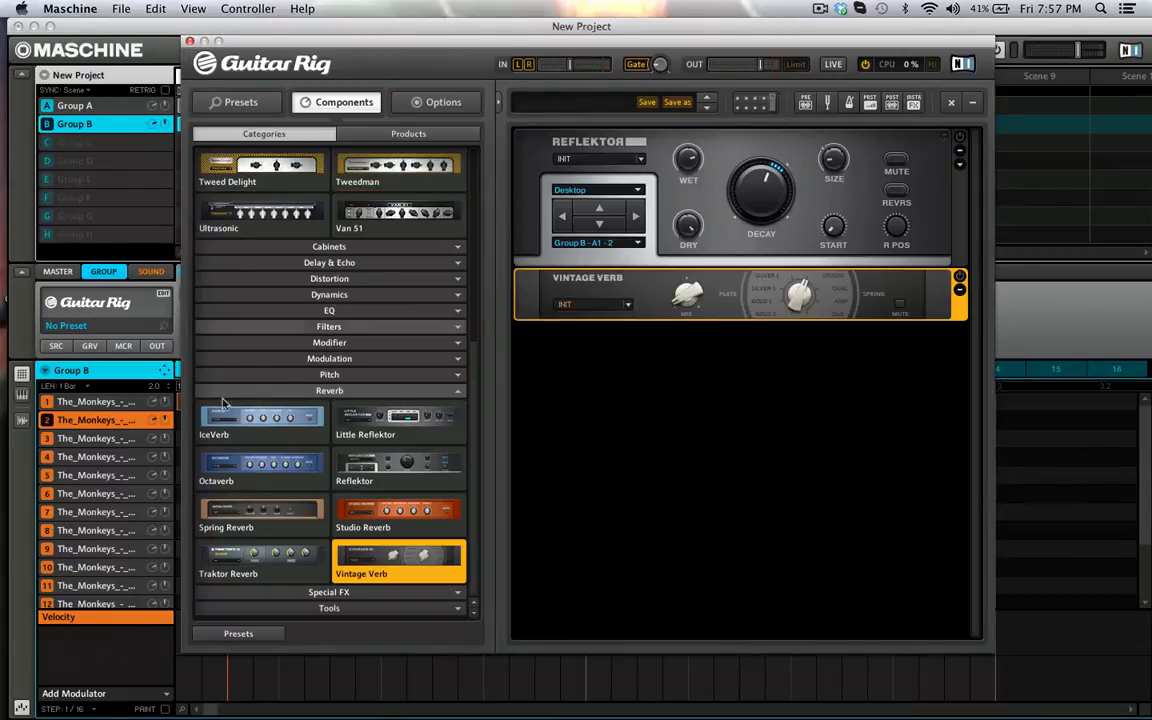
Add a Container from the Tools category to the rack below Vintage Verb.
{"action": "scroll", "coordinate": [330, 487], "scroll_direction": "up", "scroll_amount": 10}
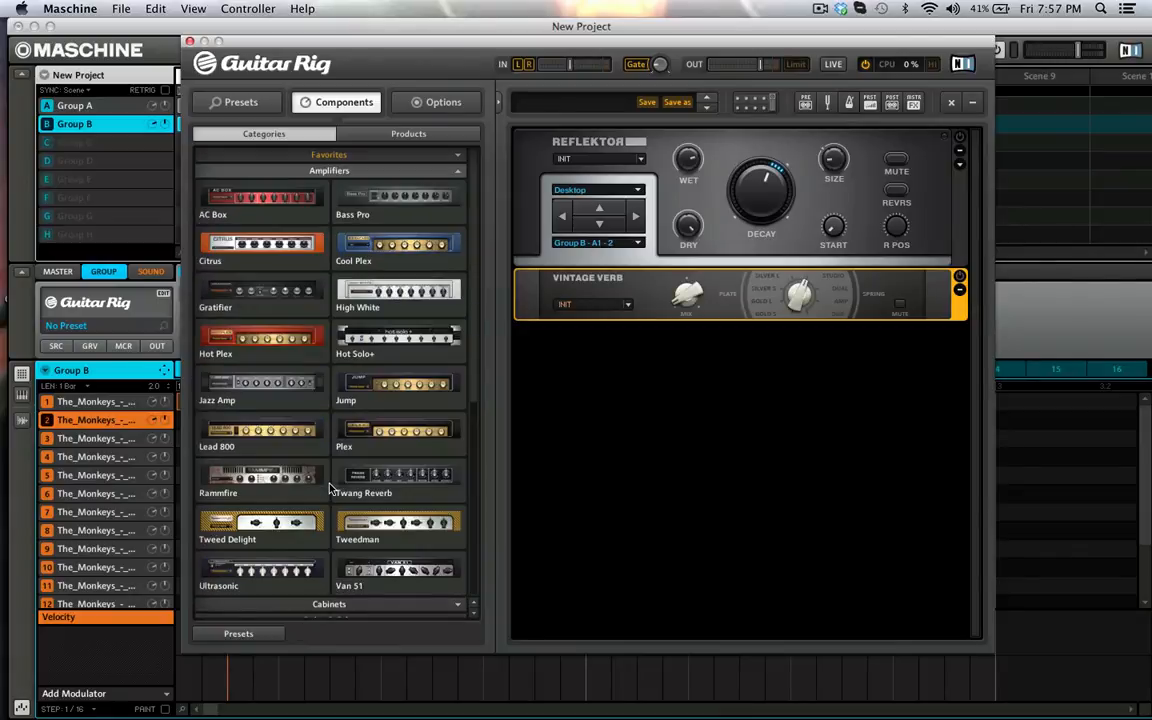
{"action": "scroll", "coordinate": [330, 487], "scroll_direction": "down", "scroll_amount": 10}
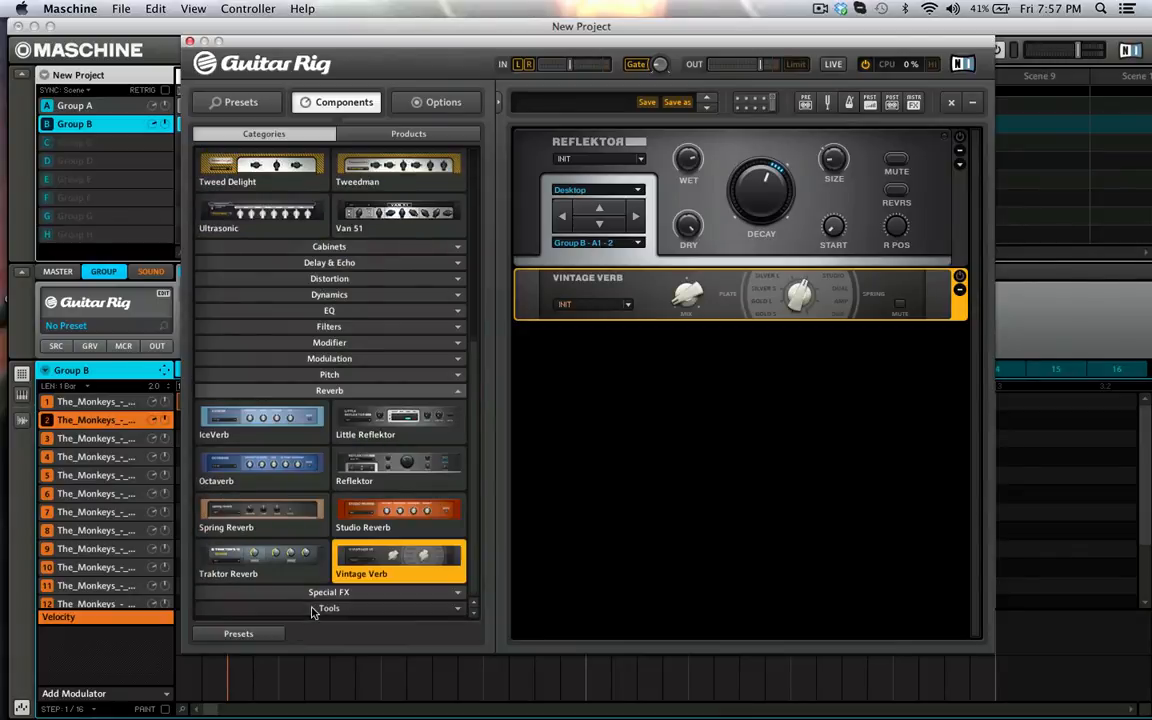
{"action": "scroll", "coordinate": [380, 560], "scroll_direction": "down", "scroll_amount": 3}
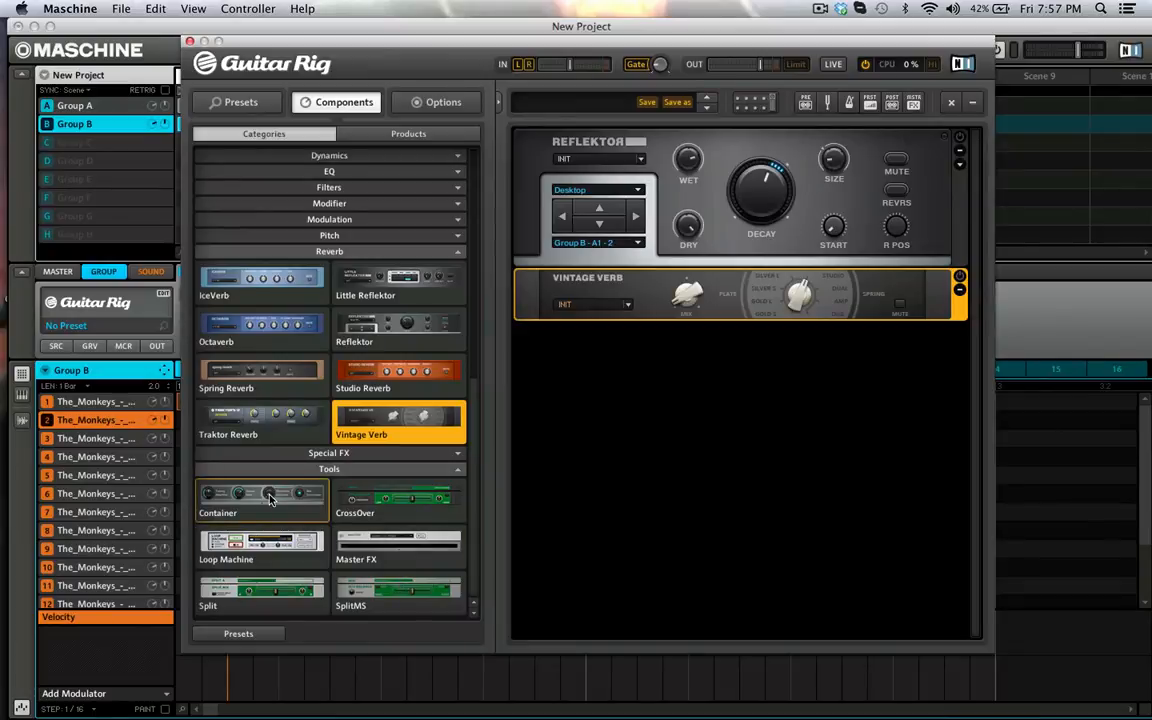
{"action": "left_click_drag", "start_coordinate": [268, 499], "coordinate": [659, 408]}
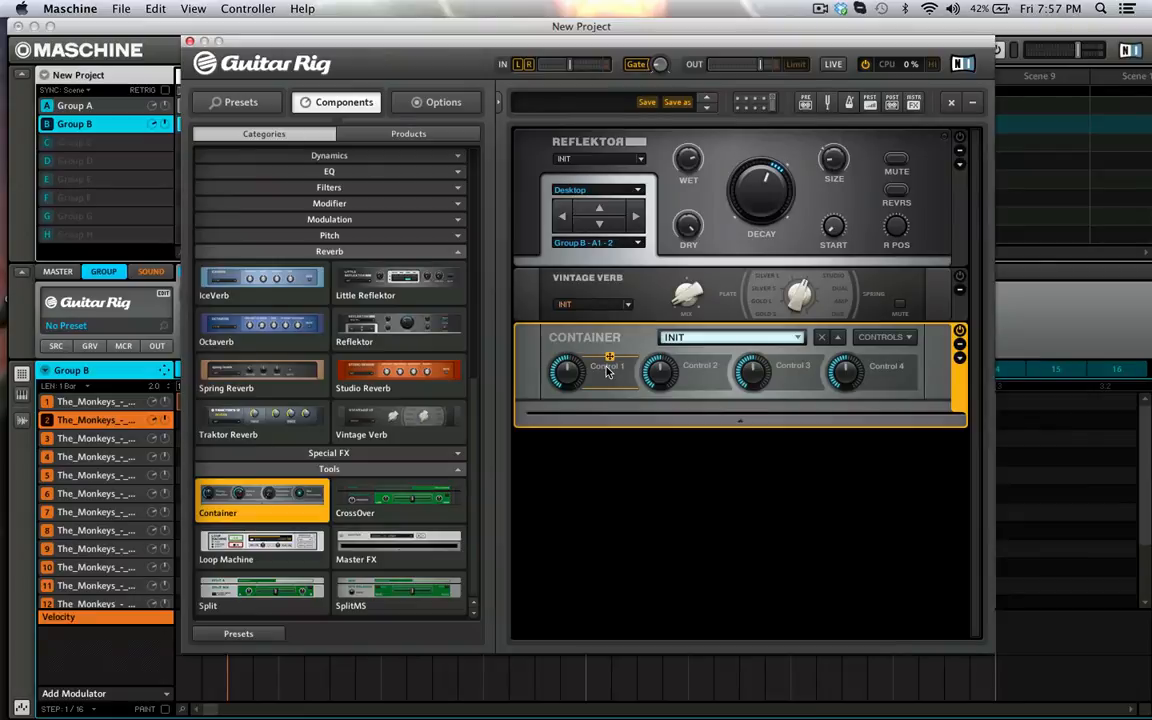
{"action": "left_click", "coordinate": [736, 421]}
{"action": "left_click", "coordinate": [737, 412]}
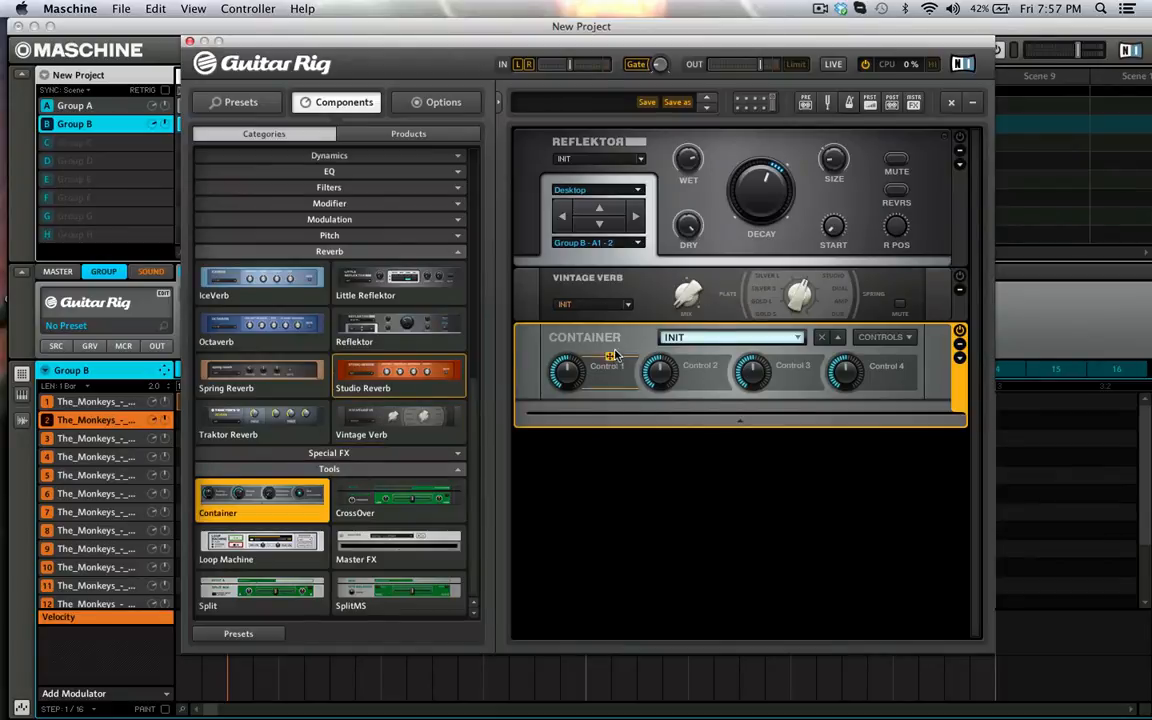
Move Vintage Verb into the Container and assign its Mix knob to Control 1.
{"action": "left_click", "coordinate": [533, 289]}
{"action": "mouse_move", "coordinate": [533, 289]}
{"action": "left_mouse_down"}
{"action": "mouse_move", "coordinate": [630, 420]}
{"action": "mouse_move", "coordinate": [645, 408]}
{"action": "mouse_move", "coordinate": [592, 337]}
{"action": "left_mouse_up"}
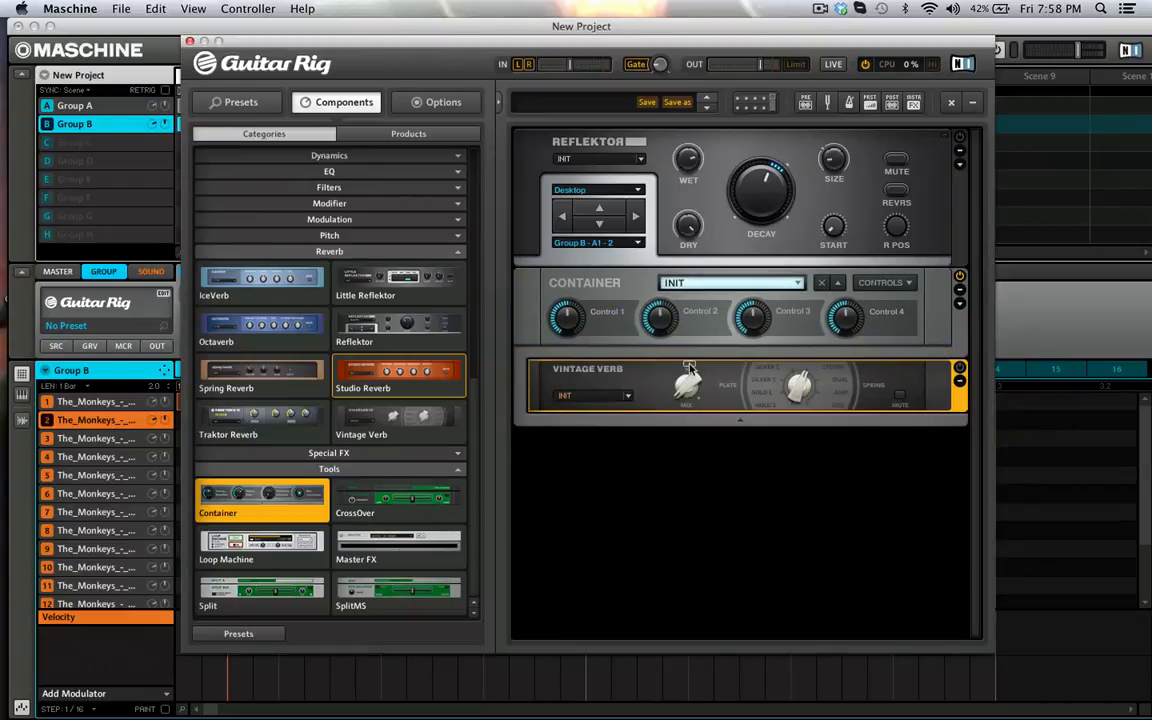
{"action": "mouse_move", "coordinate": [689, 368]}
{"action": "left_mouse_down"}
{"action": "mouse_move", "coordinate": [620, 352]}
{"action": "mouse_move", "coordinate": [620, 362]}
{"action": "mouse_move", "coordinate": [592, 317]}
{"action": "left_mouse_up"}
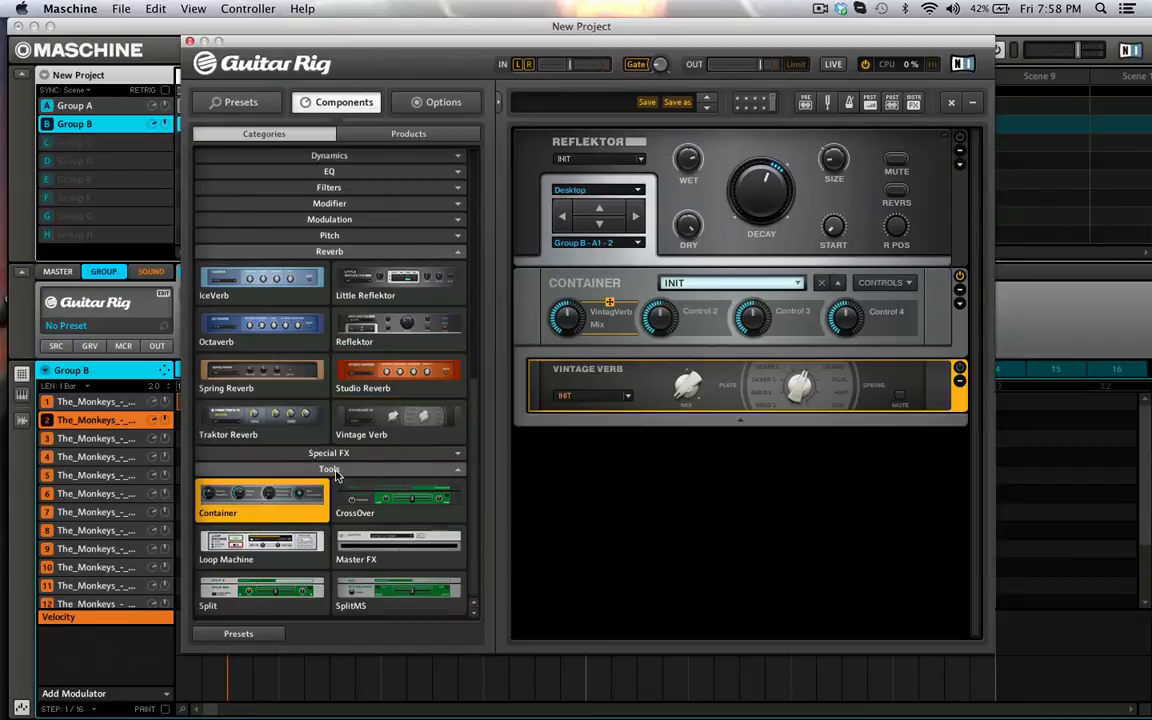
Add the Ring Modulator from the Special FX category inside the Container, below Vintage Verb.
{"action": "left_click", "coordinate": [333, 470]}
{"action": "left_click", "coordinate": [330, 592]}
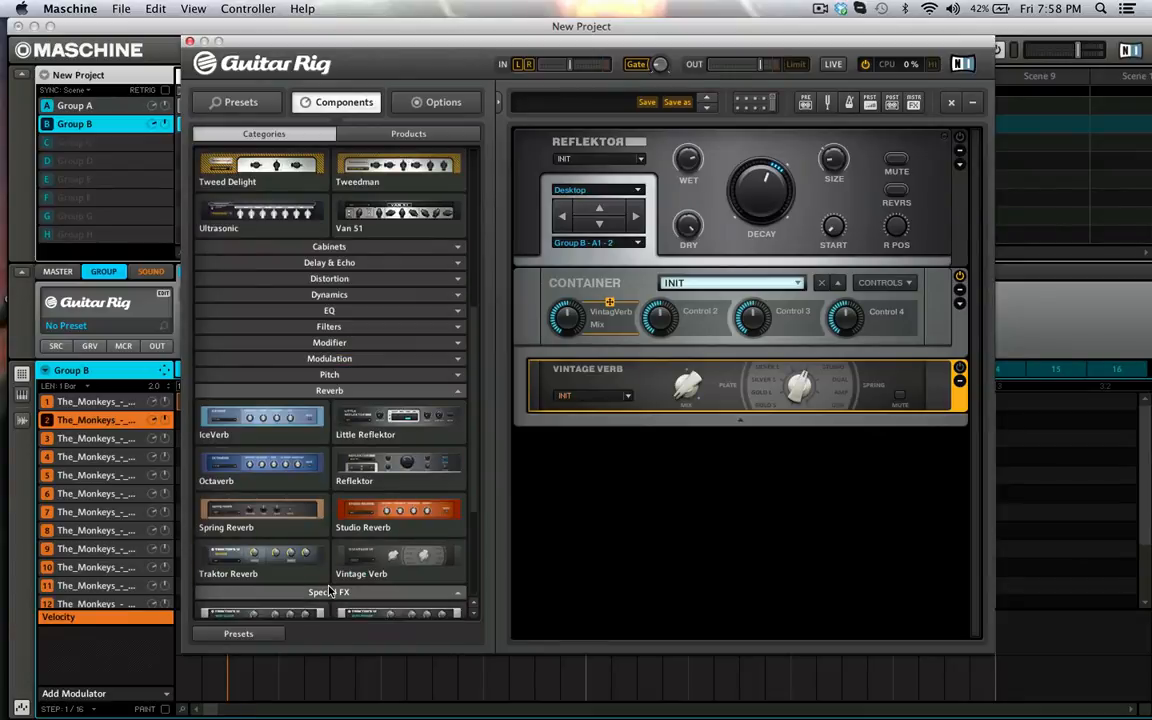
{"action": "scroll", "coordinate": [330, 592], "scroll_direction": "down", "scroll_amount": 4}
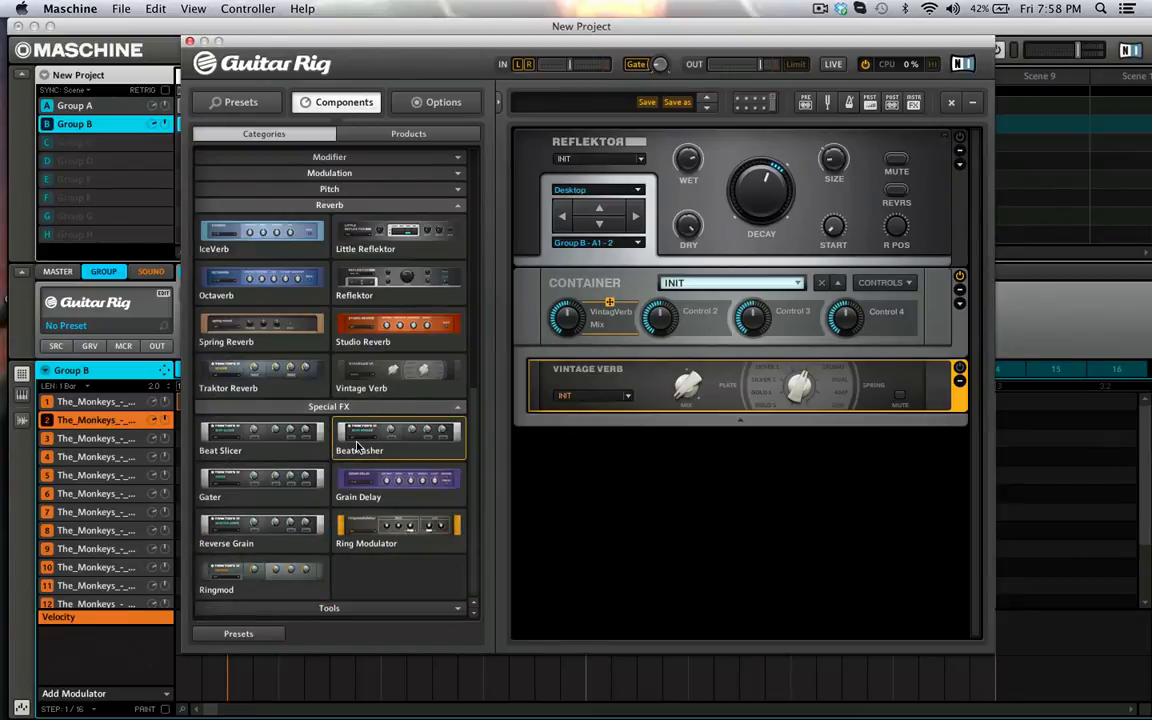
{"action": "left_click_drag", "start_coordinate": [386, 532], "coordinate": [588, 417]}
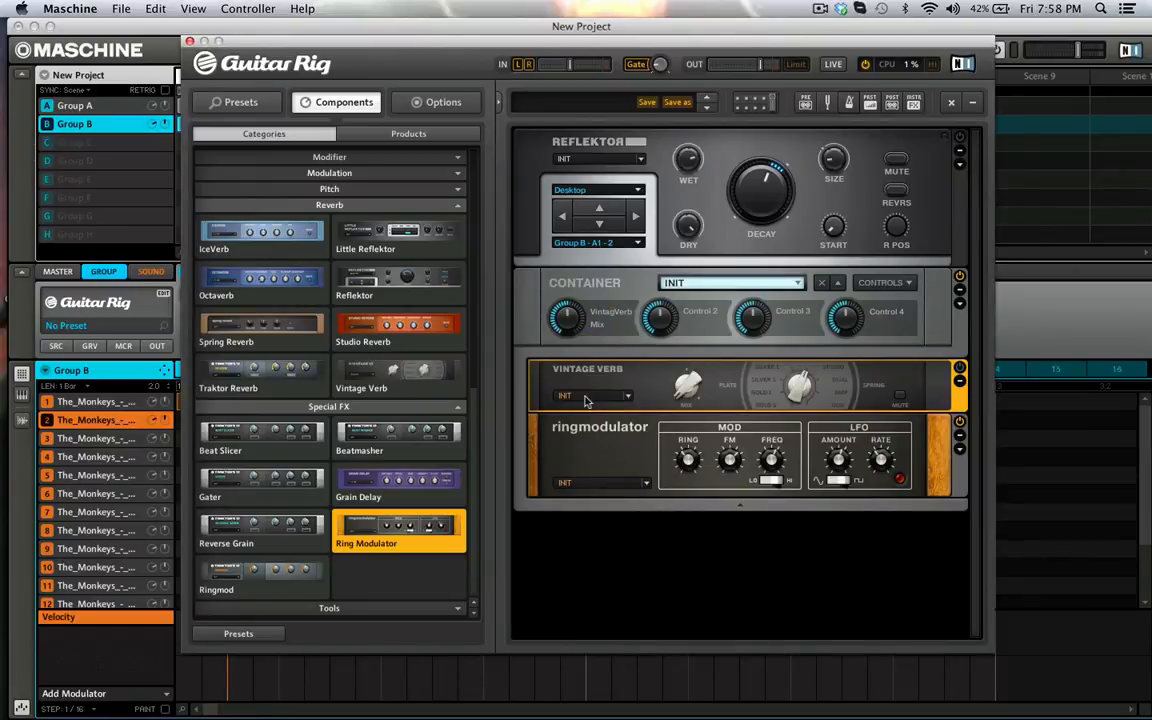
Lower the Vintage Verb mix with the Container's first control and try assigning that control to the ring modulator's Freq knob.
{"action": "left_click_drag", "start_coordinate": [567, 323], "coordinate": [567, 361]}
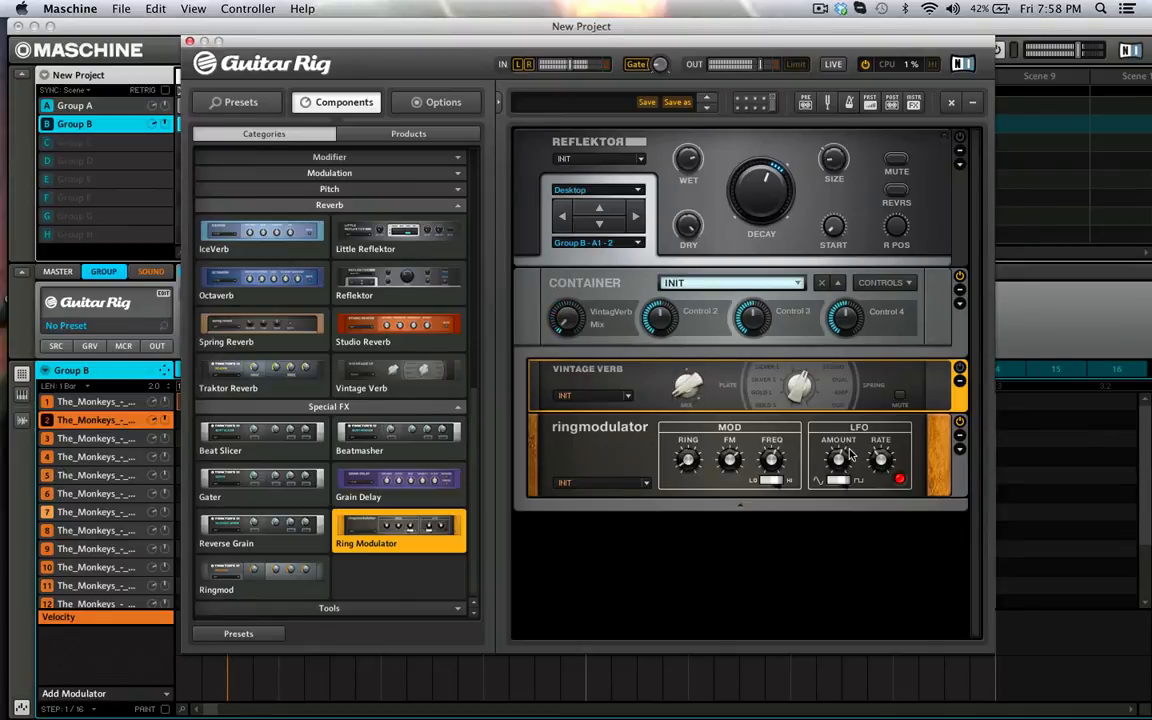
{"action": "mouse_move", "coordinate": [838, 488]}
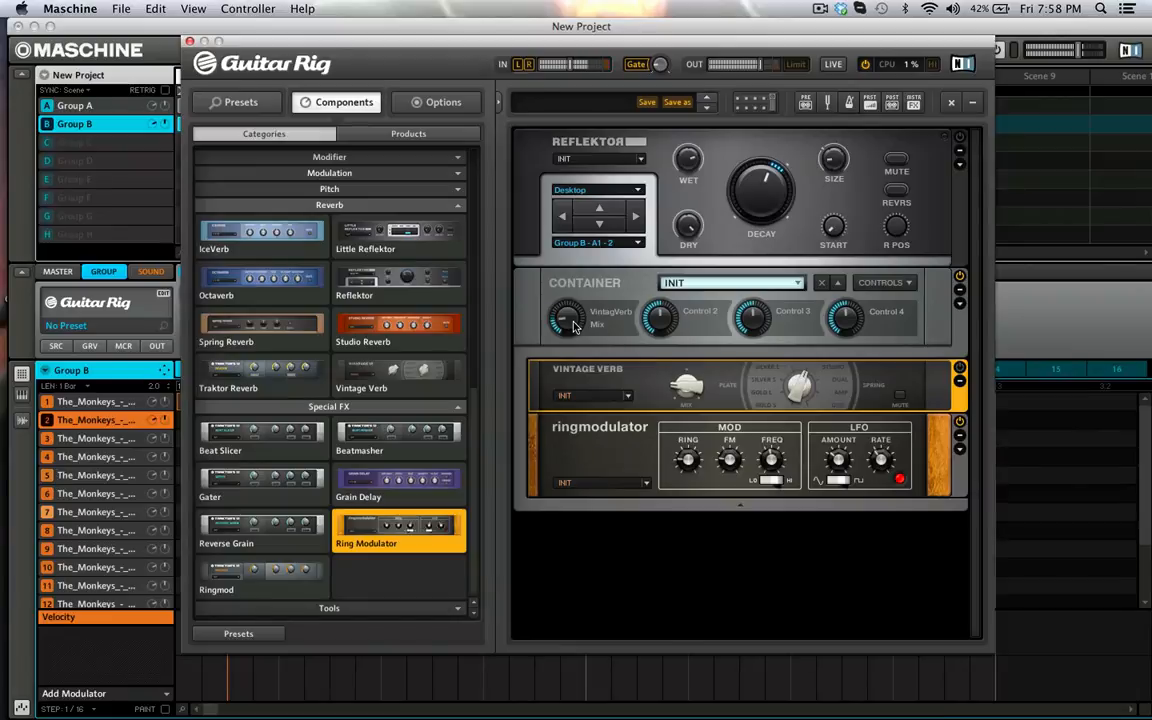
{"action": "left_click_drag", "start_coordinate": [609, 313], "coordinate": [771, 459]}
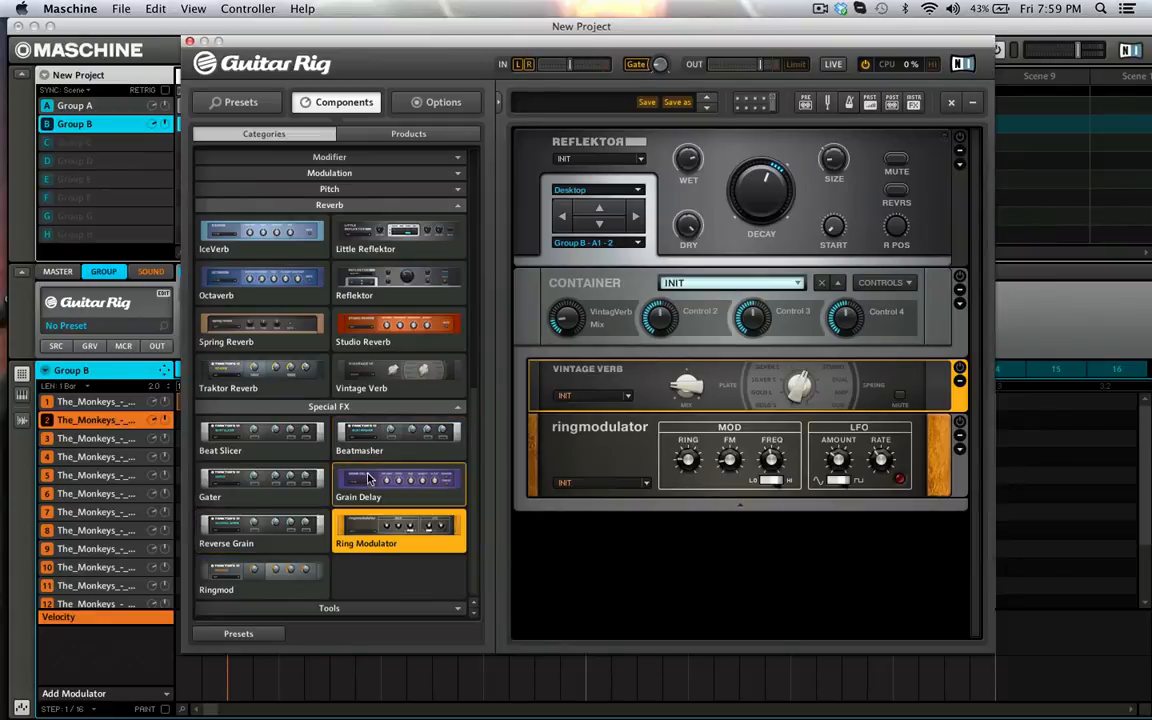
Look through the EQ components and add Cry Wah from the Filters category to the end of the rack, below the Container.
{"action": "left_click", "coordinate": [311, 208]}
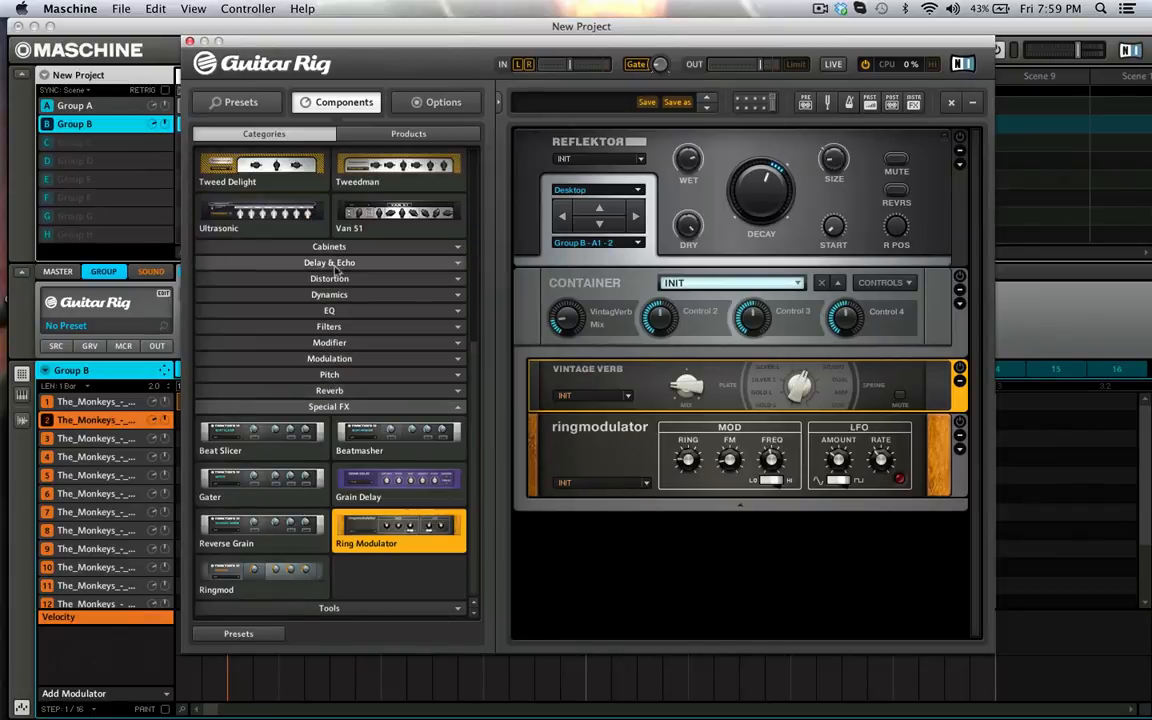
{"action": "left_click", "coordinate": [336, 311]}
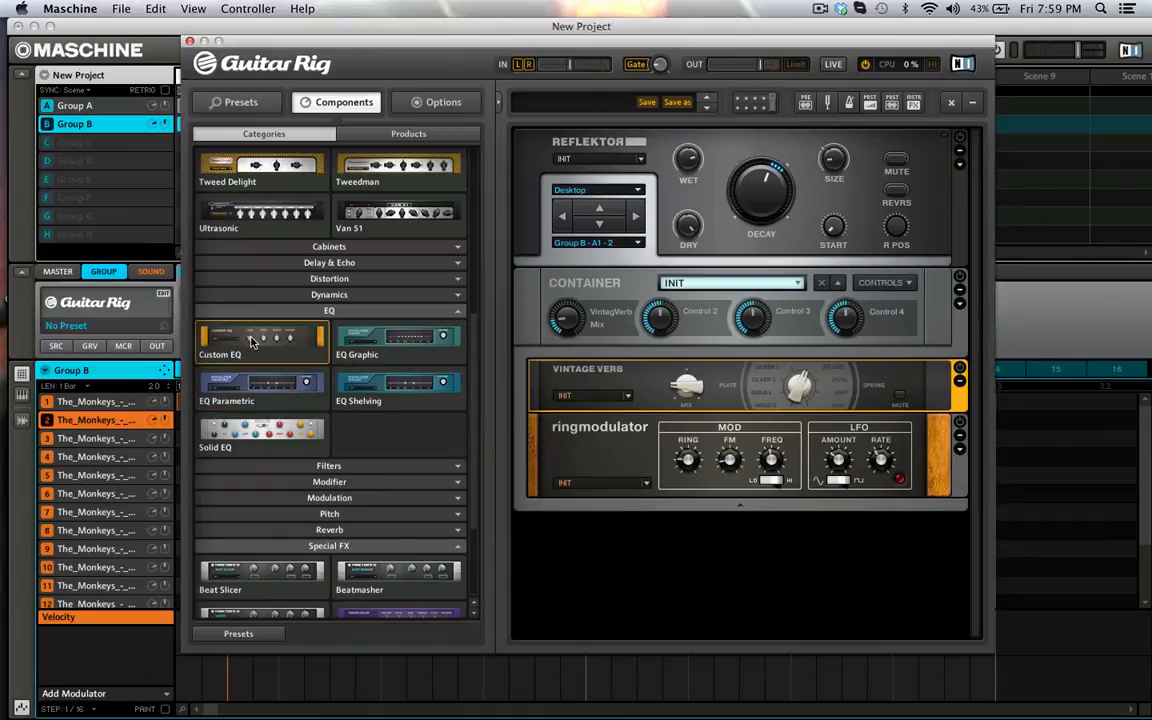
{"action": "left_click", "coordinate": [365, 345]}
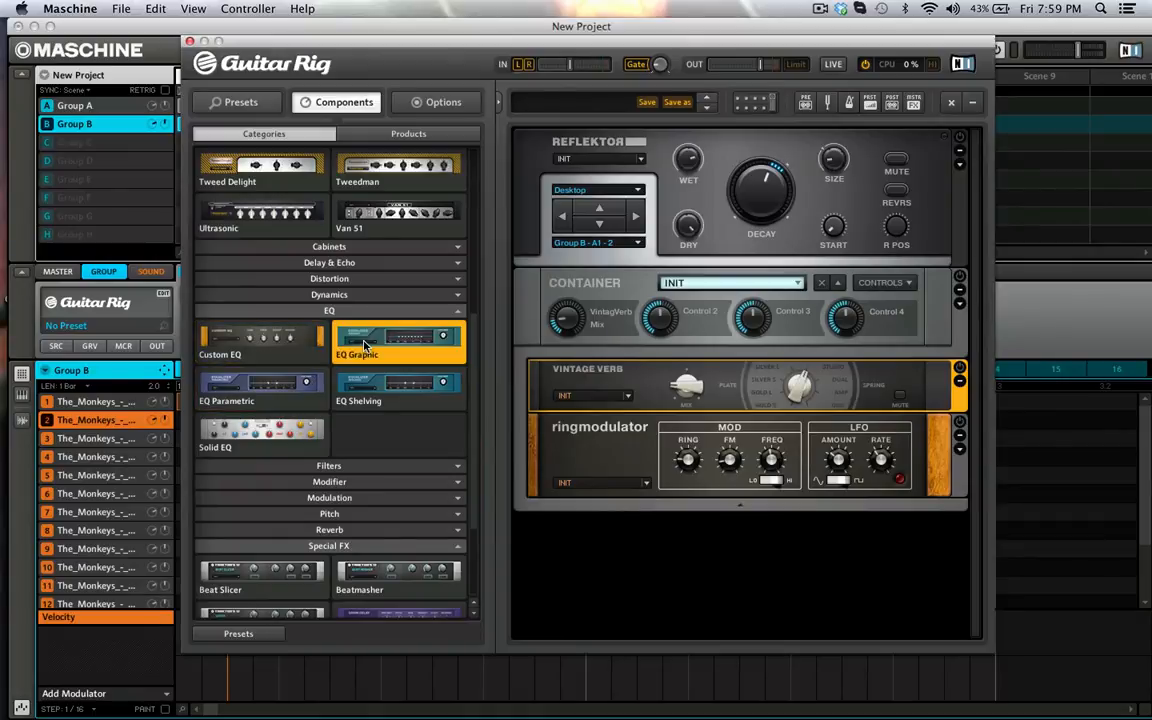
{"action": "left_click", "coordinate": [275, 437]}
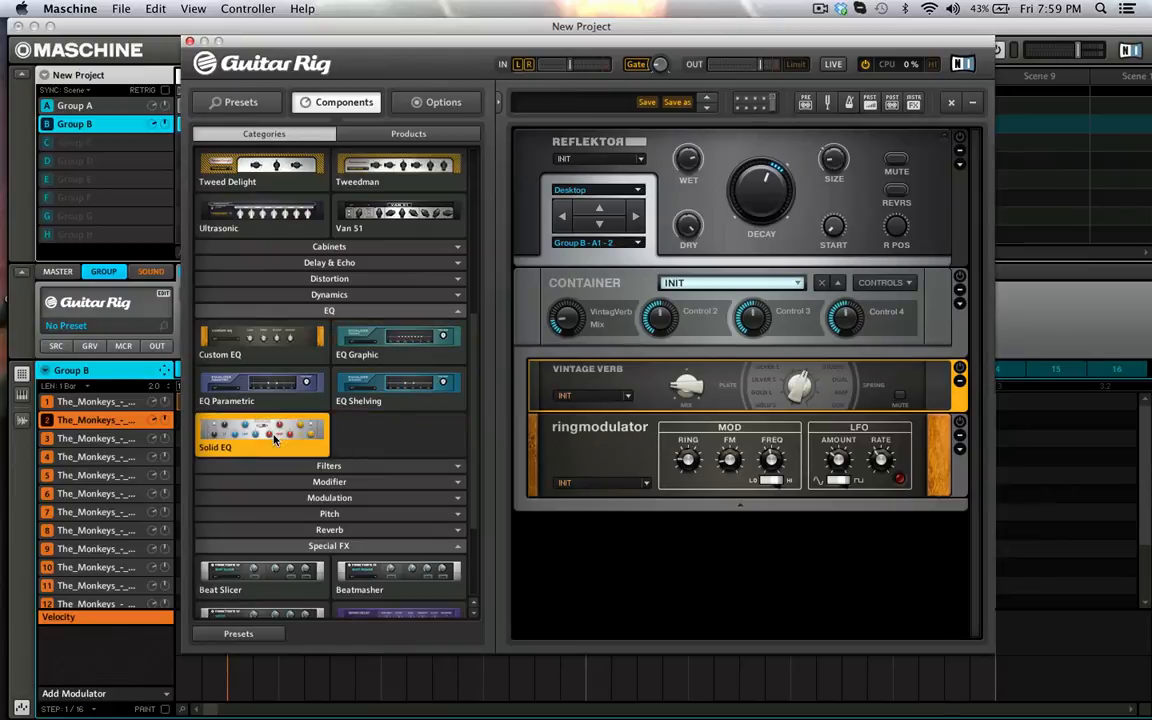
{"action": "left_click", "coordinate": [328, 467]}
{"action": "left_click_drag", "start_coordinate": [366, 498], "coordinate": [640, 551]}
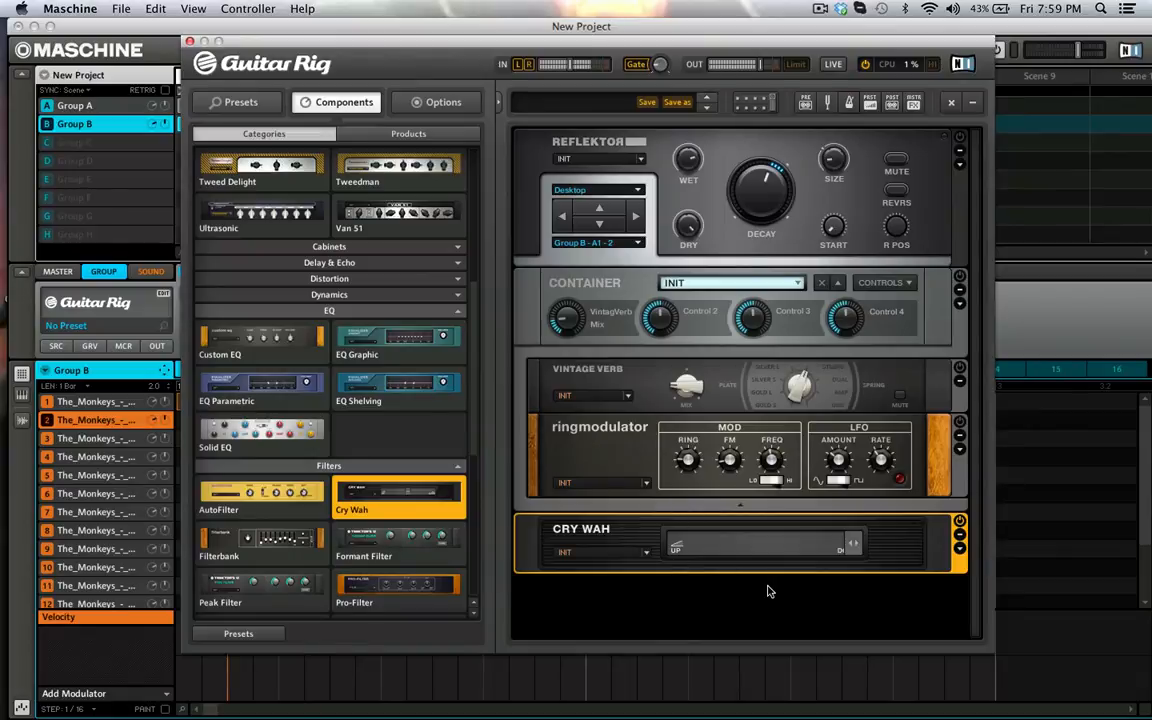
Try the Cry Wah pedal around its middle position and check its preset list and extended stereo option.
{"action": "left_click_drag", "start_coordinate": [850, 544], "coordinate": [769, 562]}
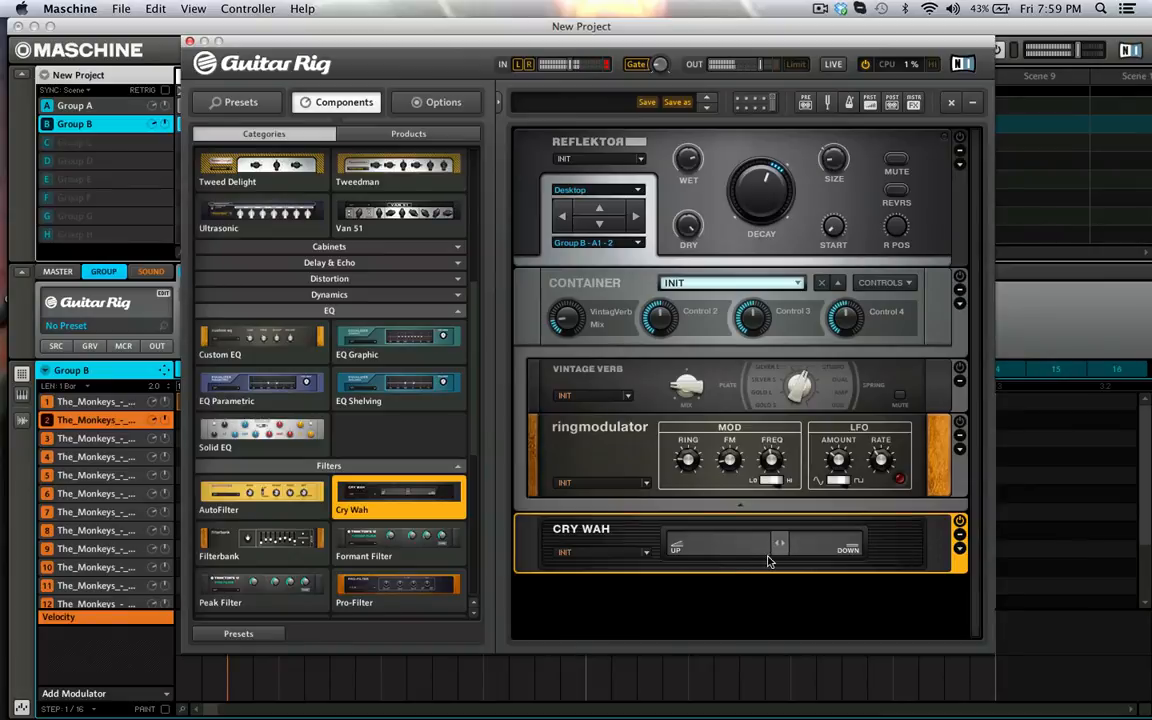
{"action": "left_click", "coordinate": [646, 553]}
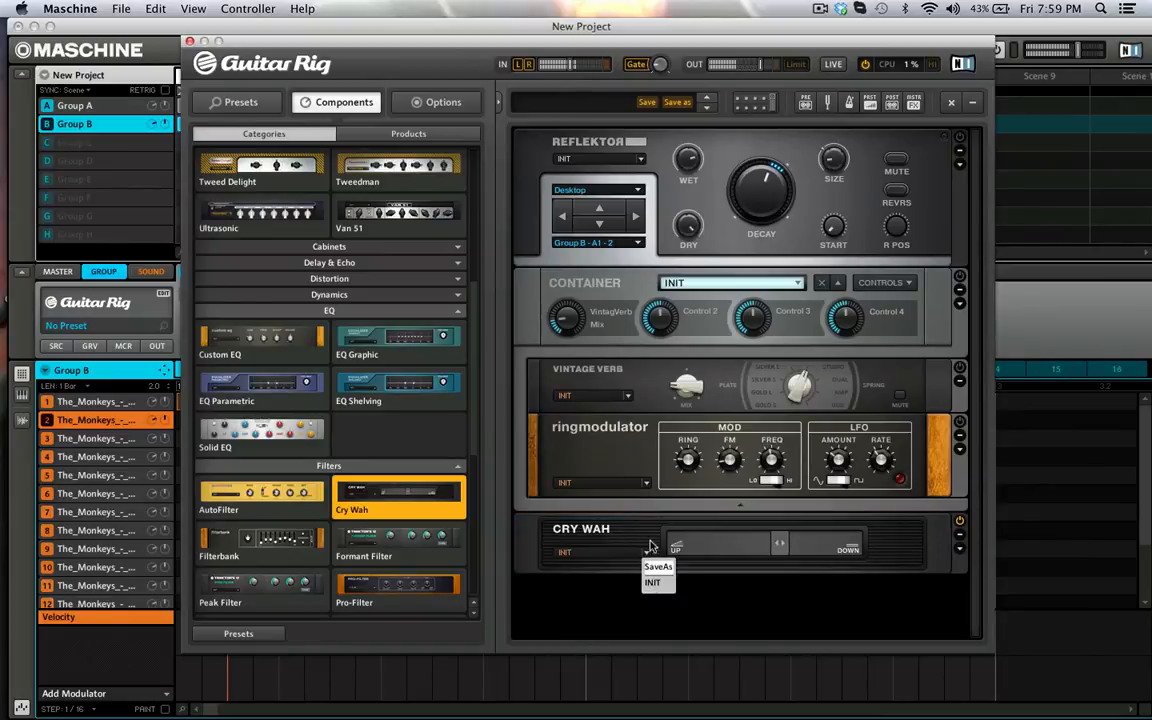
{"action": "left_click", "coordinate": [648, 549]}
{"action": "left_click", "coordinate": [960, 553]}
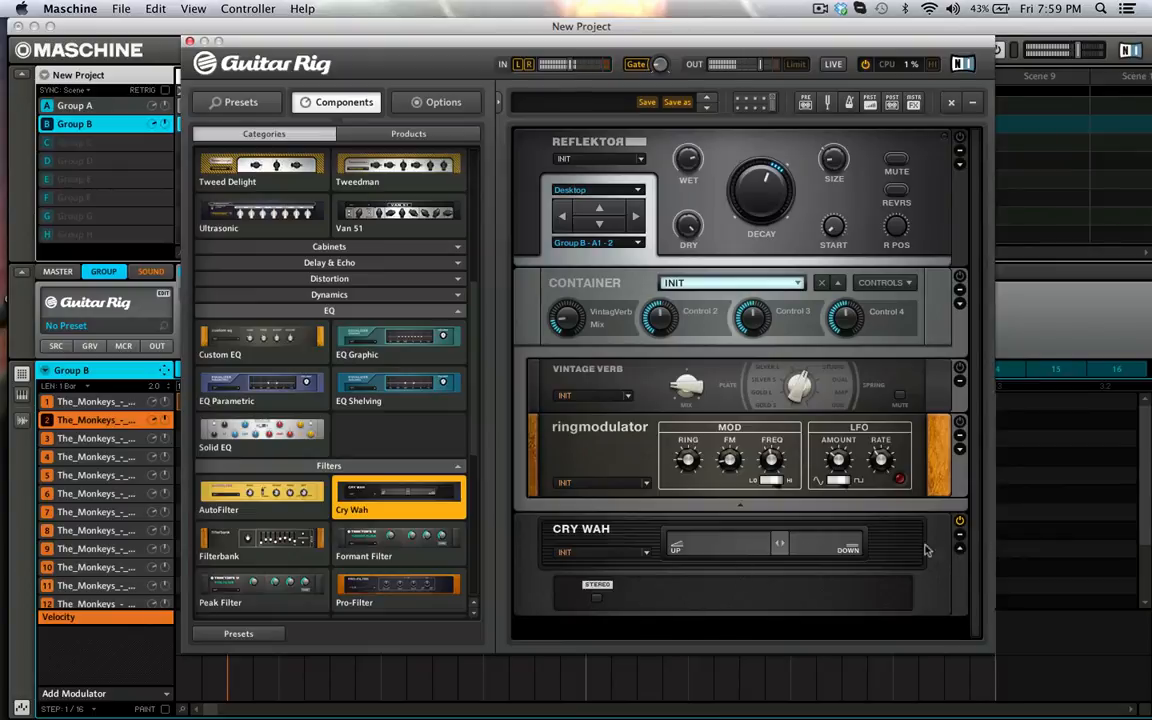
{"action": "left_click", "coordinate": [961, 548]}
{"action": "mouse_move", "coordinate": [782, 545]}
{"action": "left_mouse_down"}
{"action": "mouse_move", "coordinate": [727, 545]}
{"action": "mouse_move", "coordinate": [797, 551]}
{"action": "mouse_move", "coordinate": [765, 548]}
{"action": "left_mouse_up"}
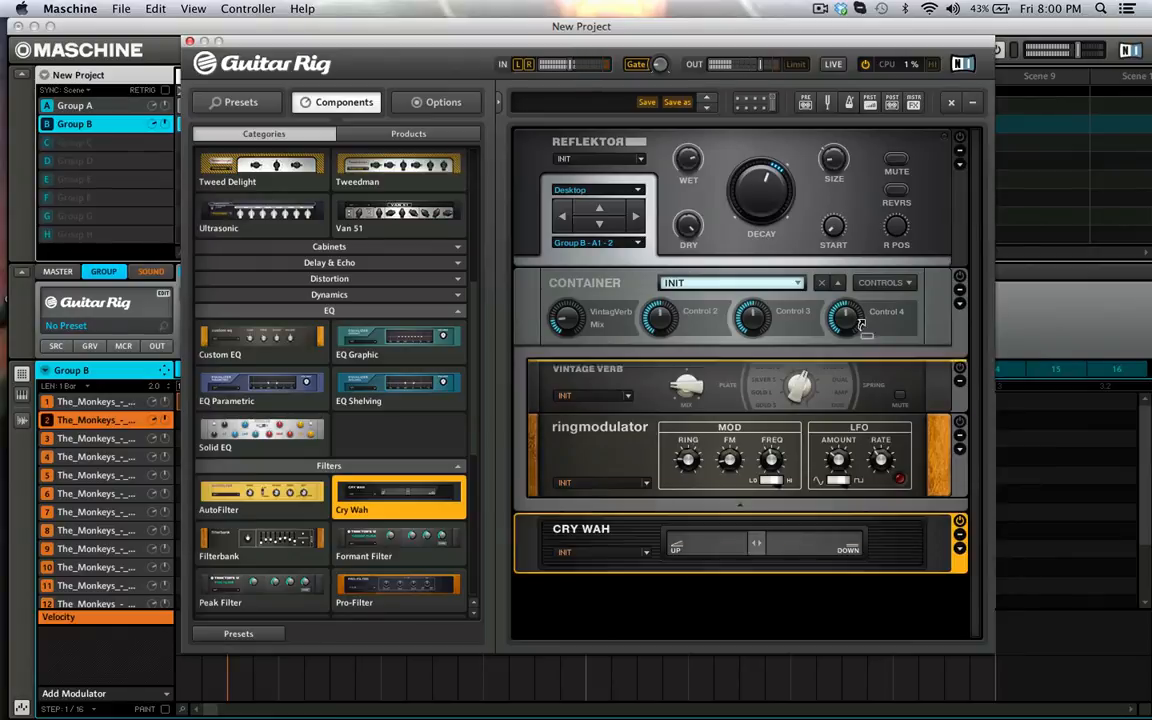
Move Cry Wah above Reflektor at the start of the chain and shift its pedal close to Down.
{"action": "left_click_drag", "start_coordinate": [860, 323], "coordinate": [814, 145]}
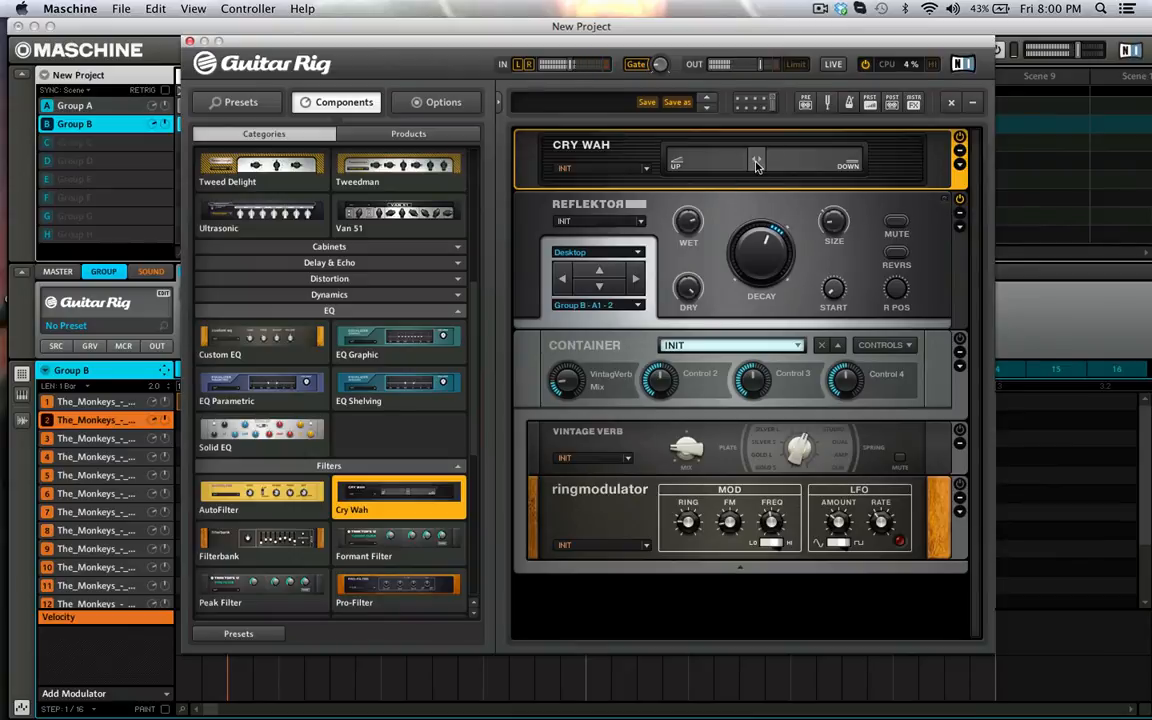
{"action": "left_click_drag", "start_coordinate": [757, 165], "coordinate": [841, 168]}
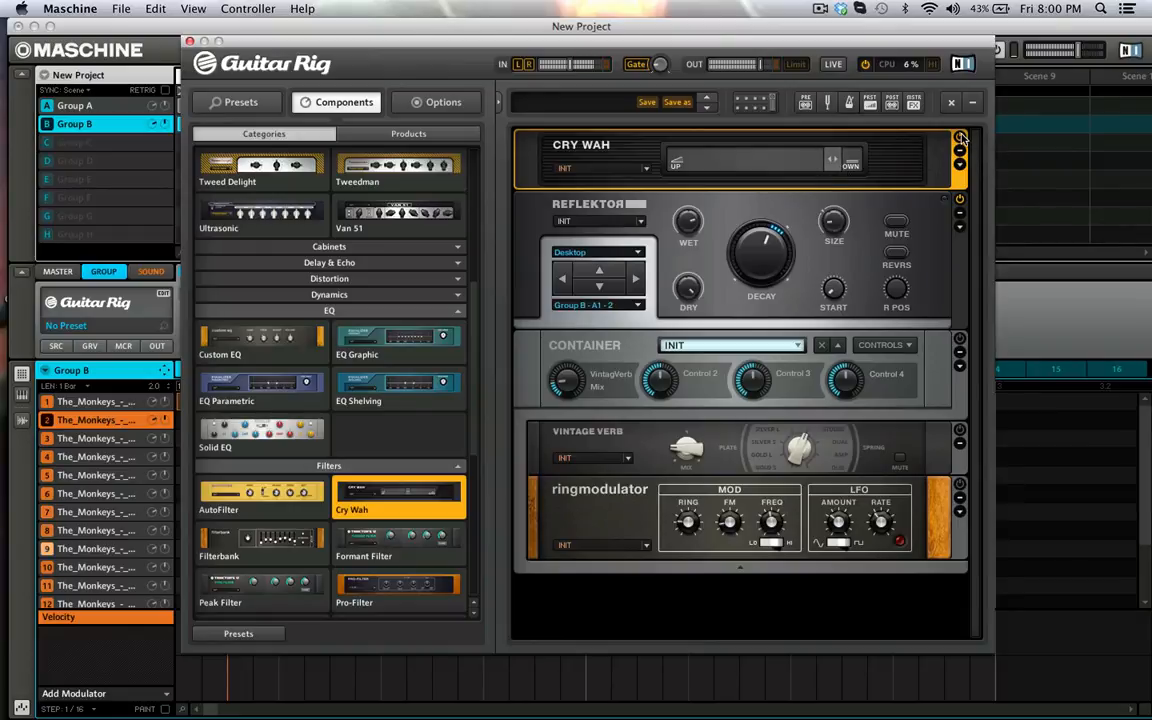